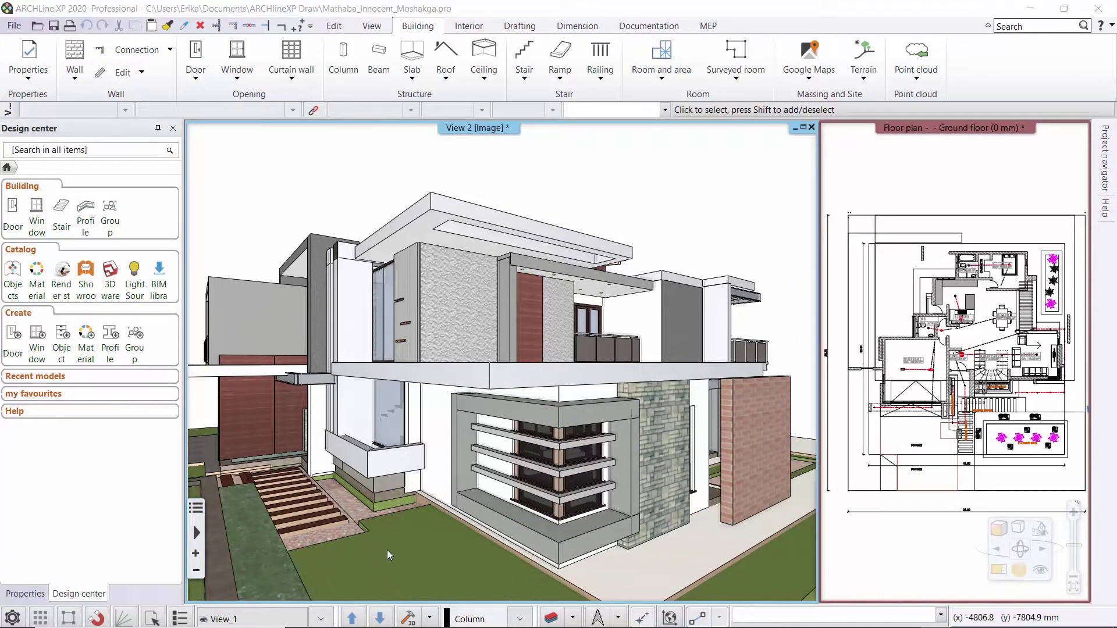
Step: Make the 3D View 2 window active so its camera can move toward the balcony
left_click(326, 150)
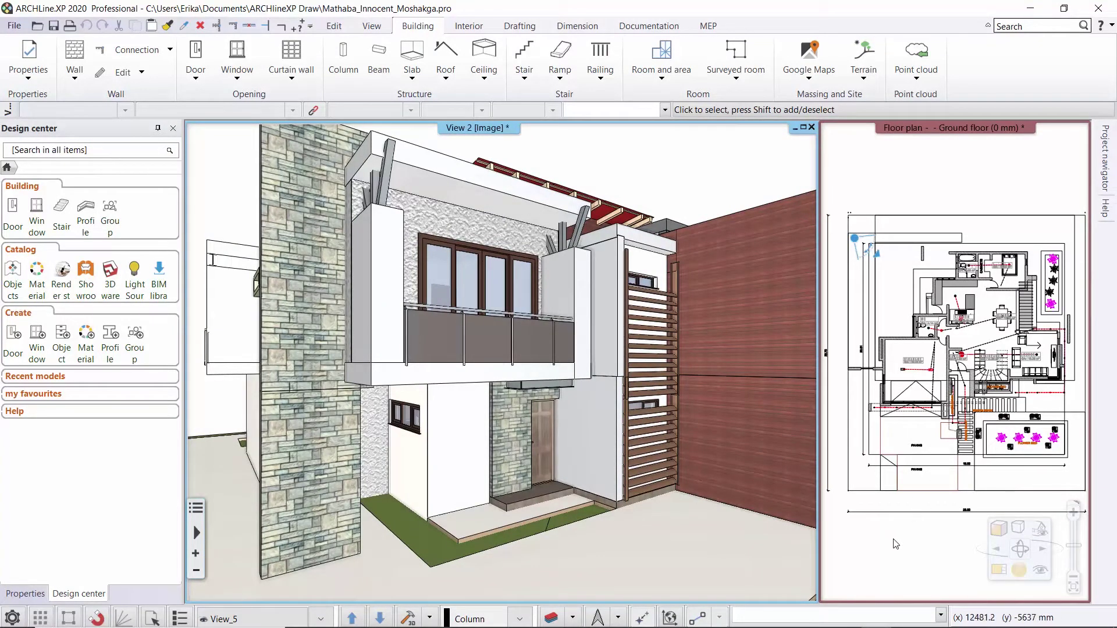
Step: Maximize the Floor plan window and zoom in on the kitchen, ensuite and bedroom area
left_click(998, 569)
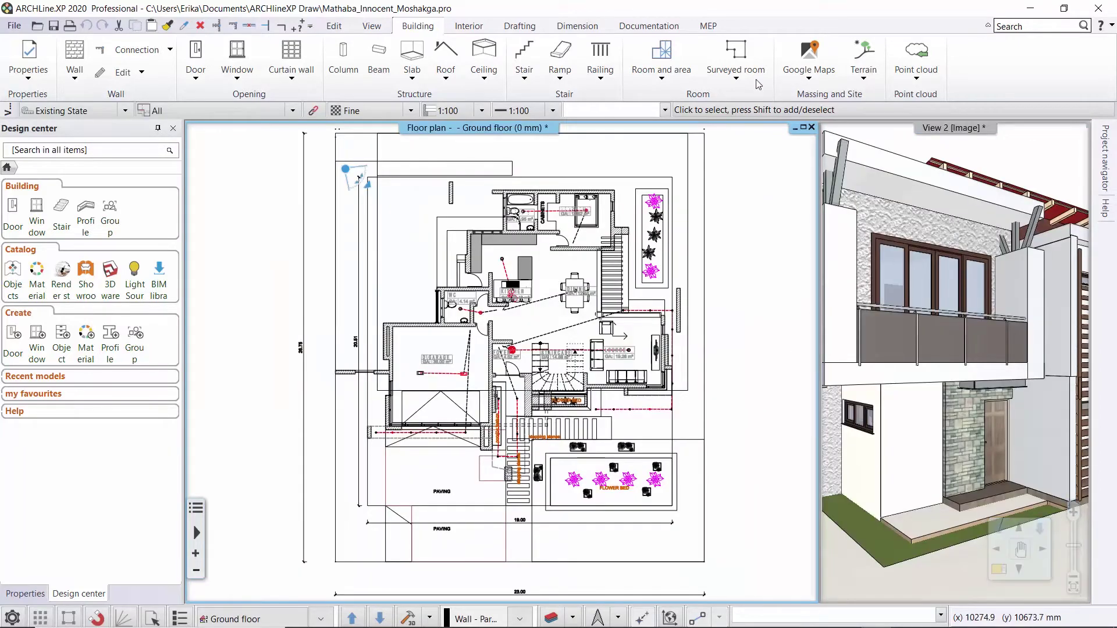
left_click(804, 127)
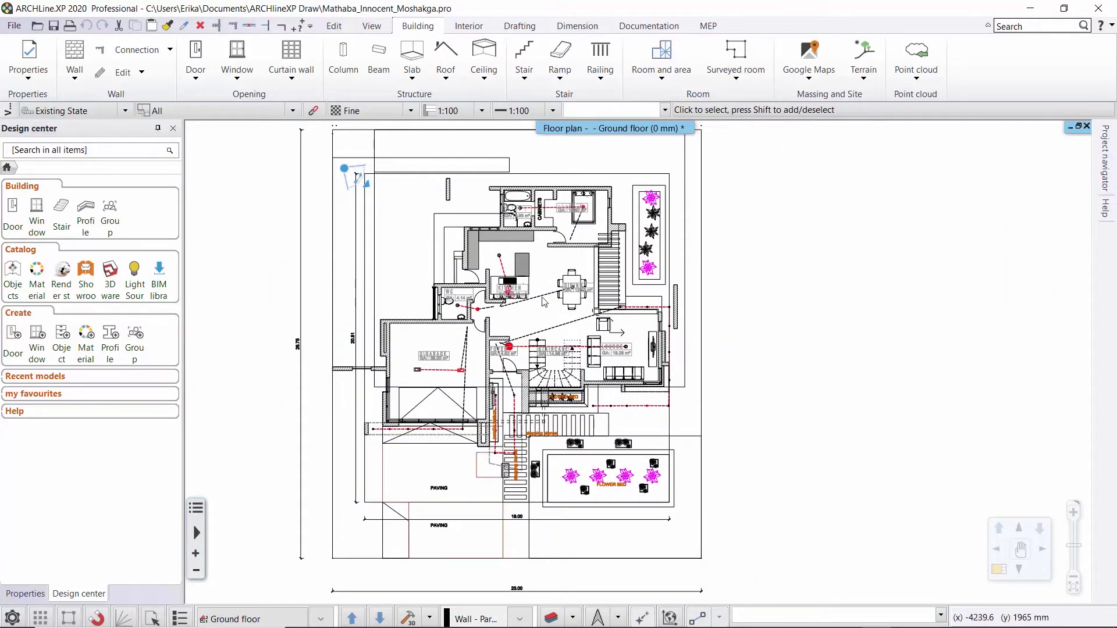
scroll(545, 302, "up", 2)
scroll(563, 401, "up", 1)
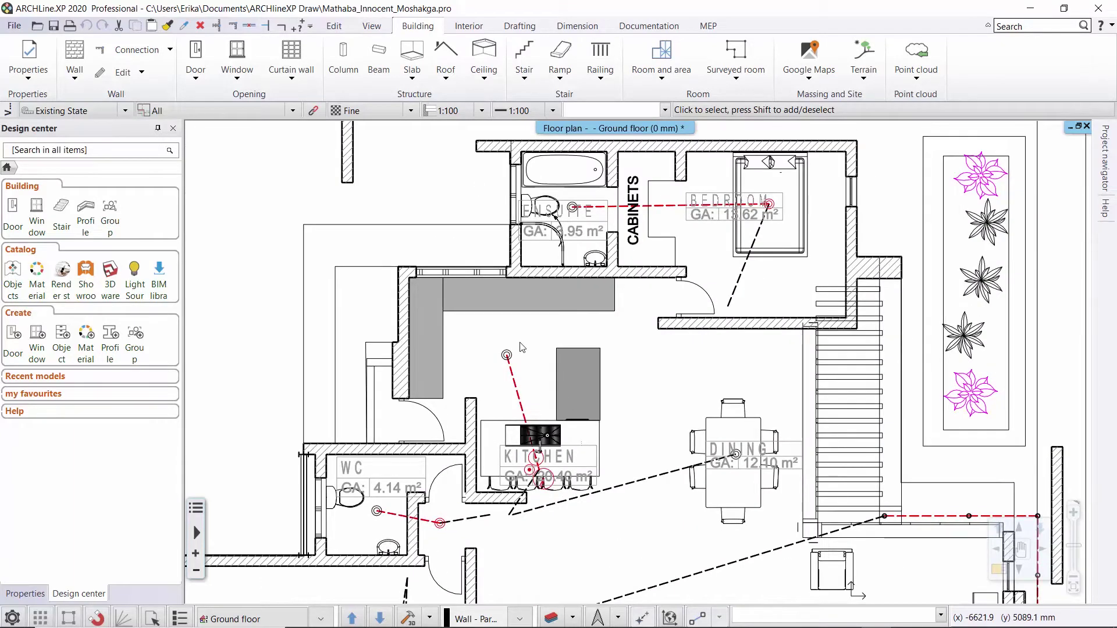
middle_click_drag(522, 348, 471, 358)
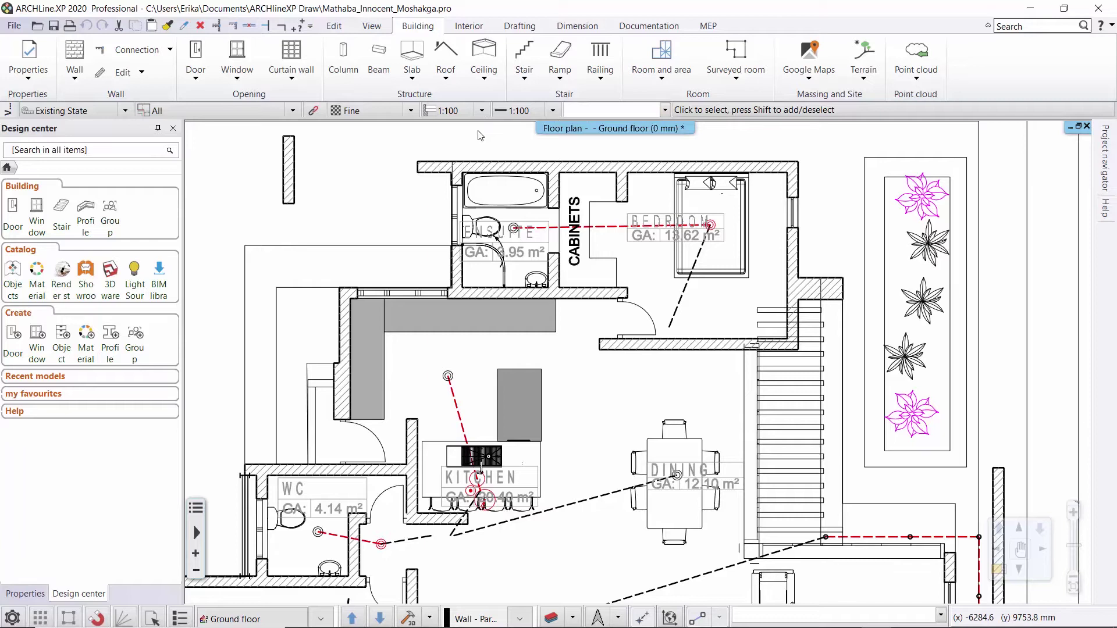
left_click(481, 111)
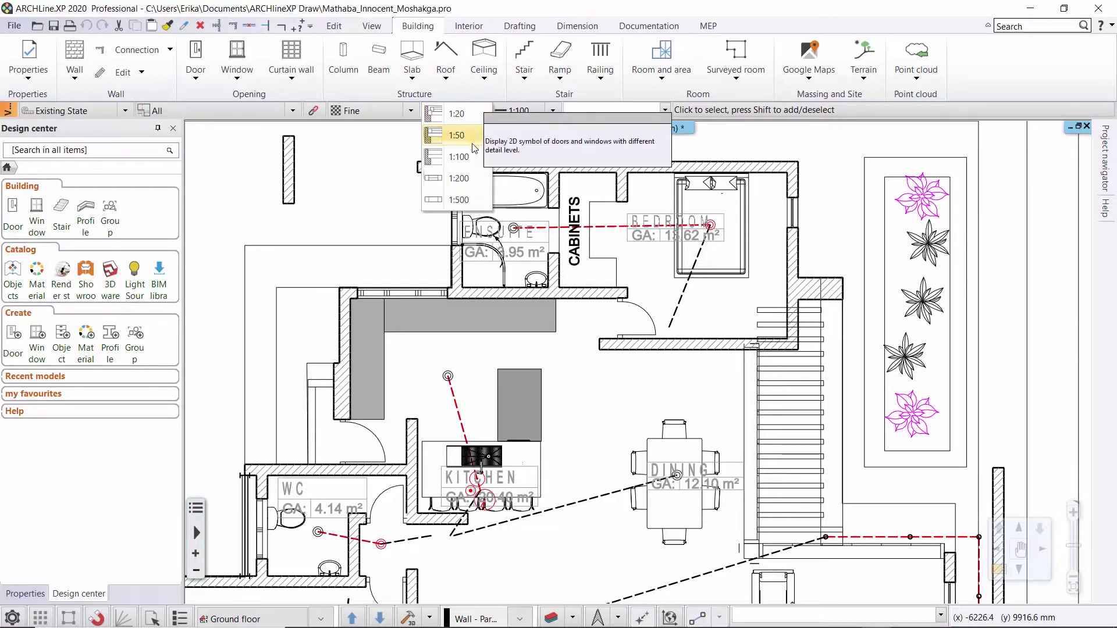
left_click(465, 178)
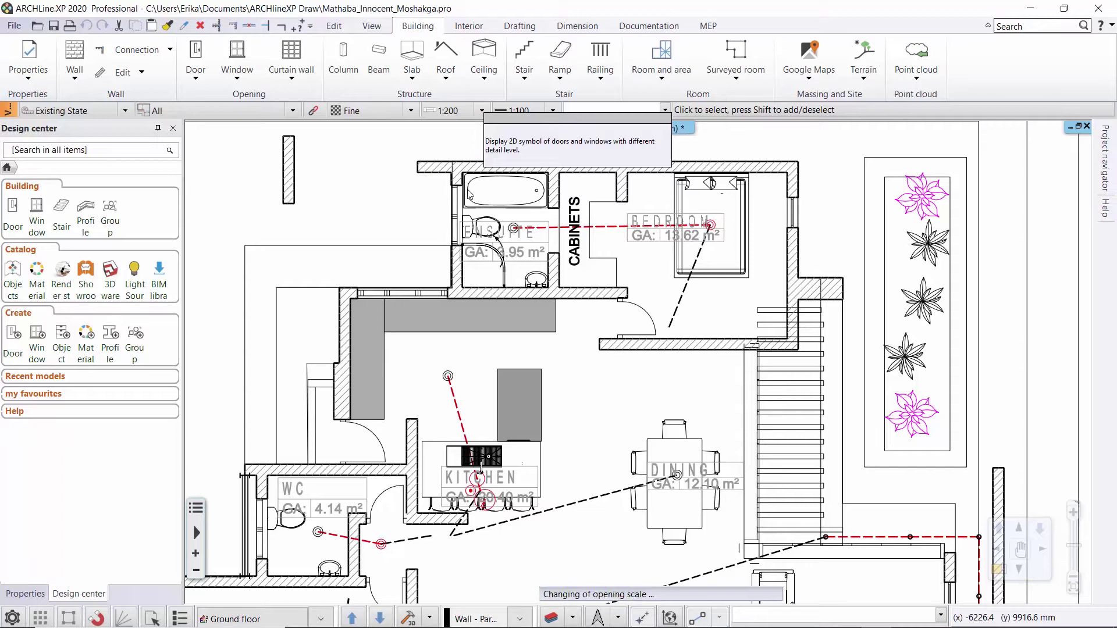
left_click(483, 110)
left_click(465, 135)
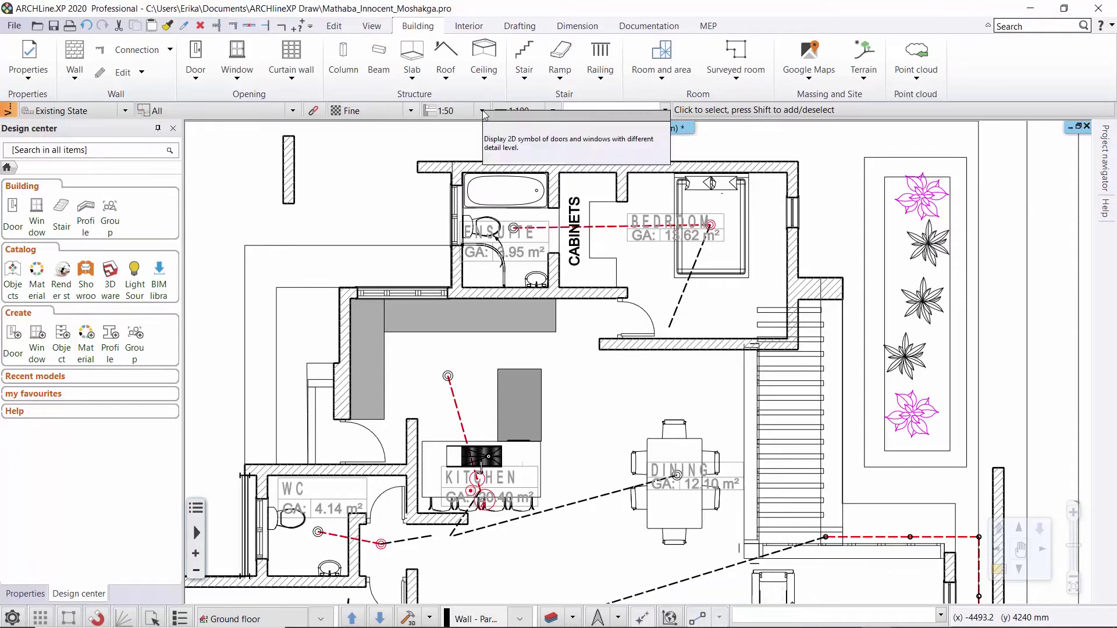
left_click(483, 110)
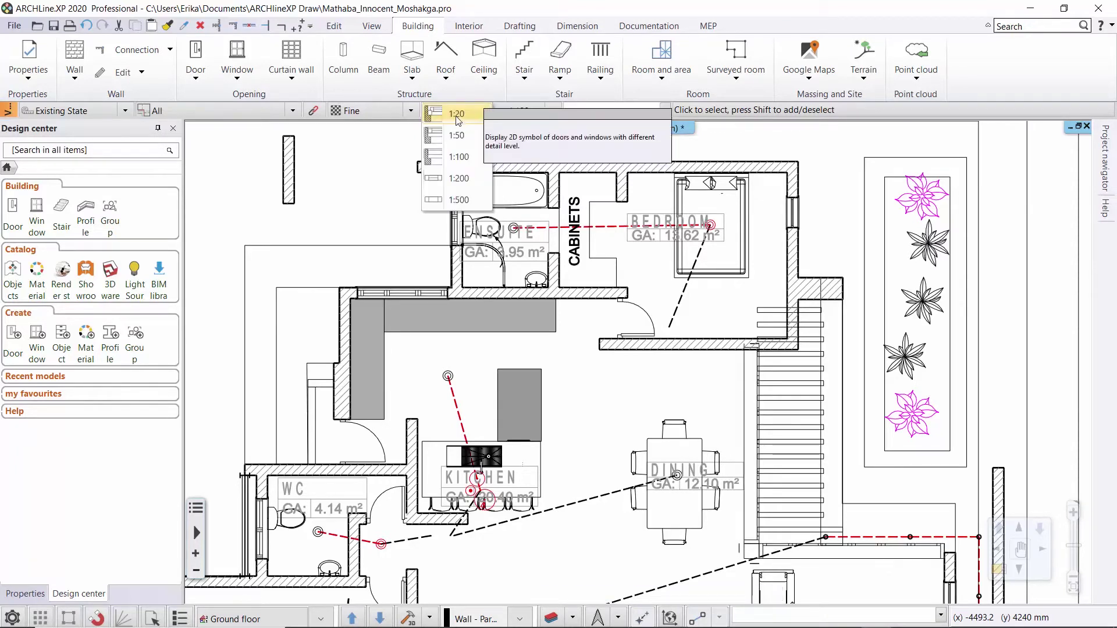
left_click(458, 119)
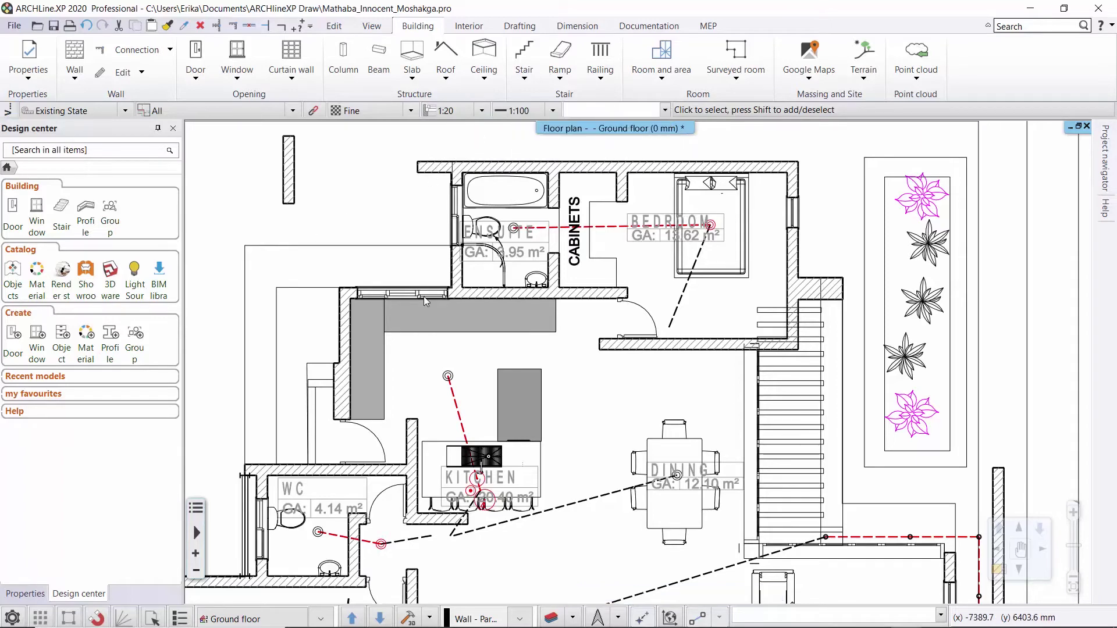
scroll(426, 299, "up", 4)
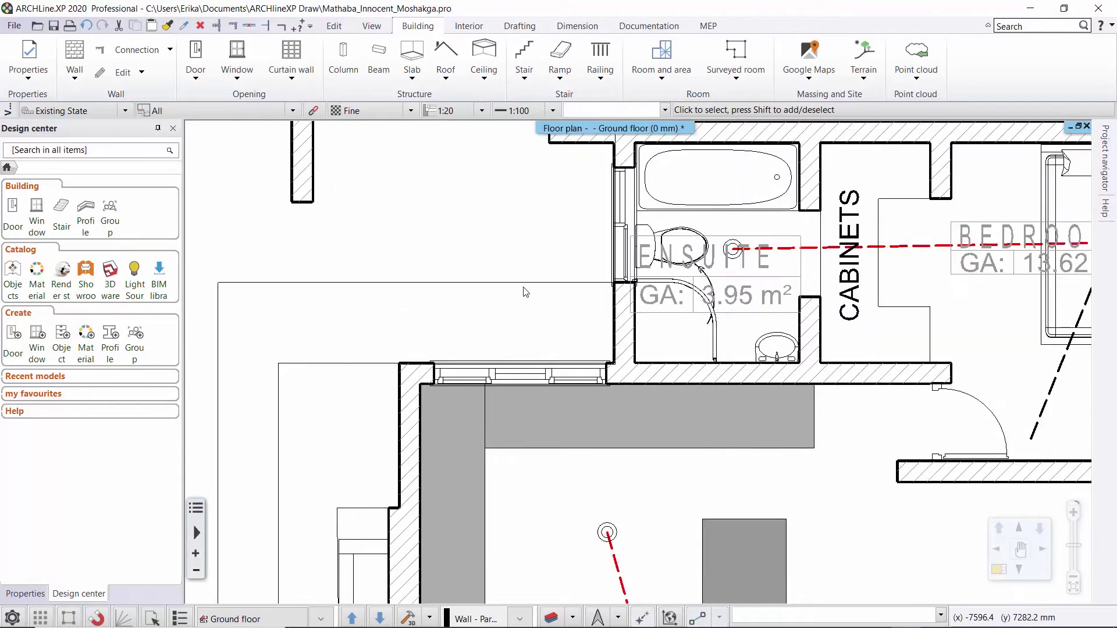
middle_click_drag(593, 361, 450, 242)
left_click(482, 110)
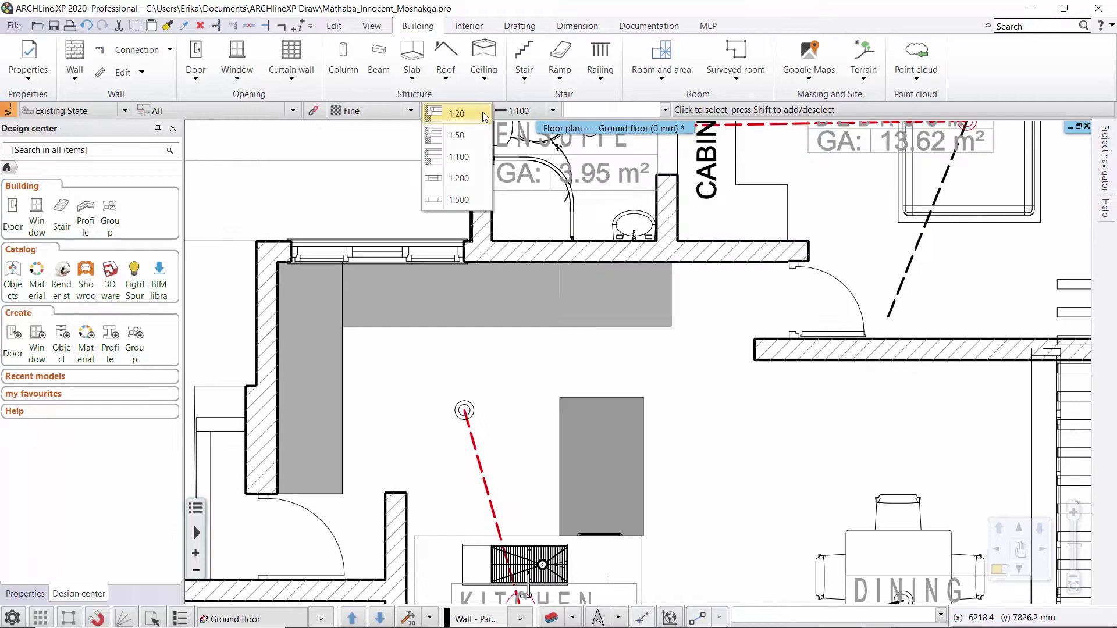
left_click(460, 156)
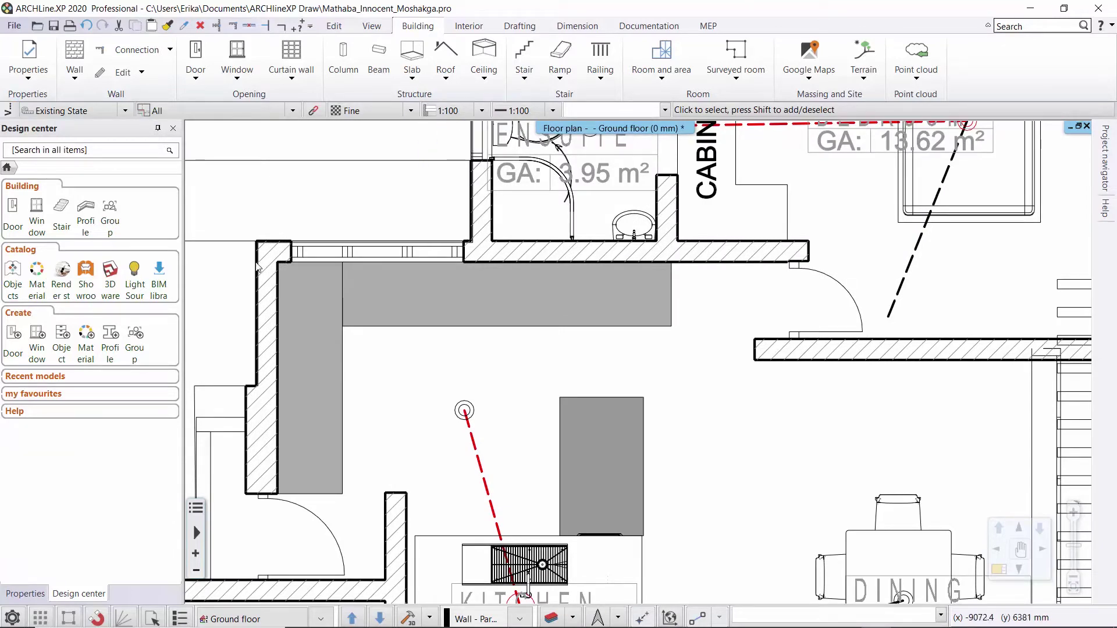
right_click(257, 267)
left_click(292, 287)
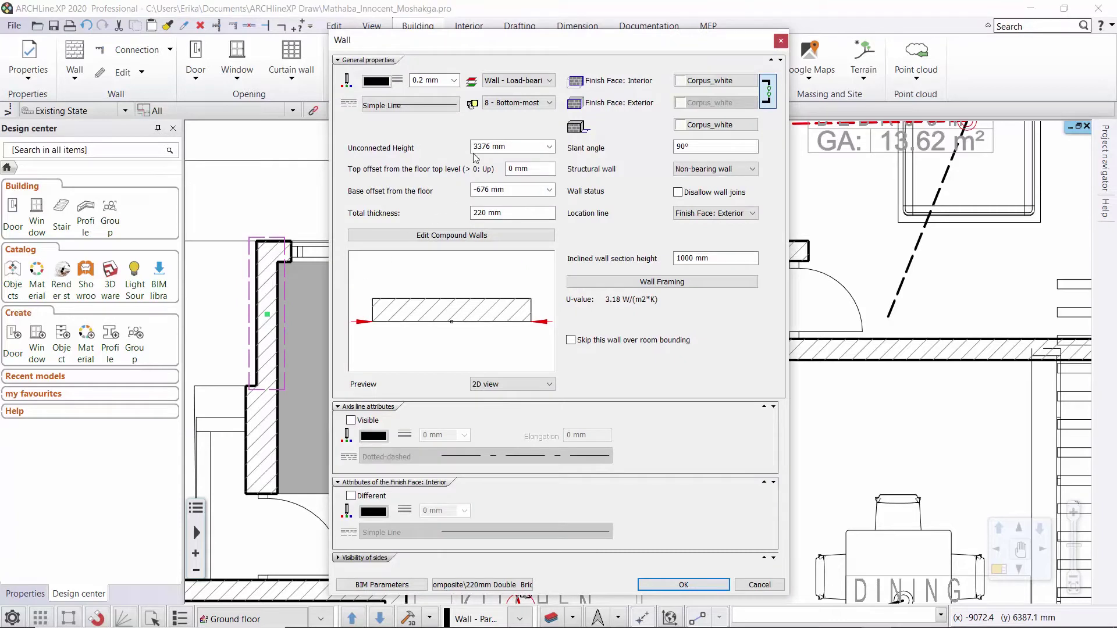
left_click(492, 145)
left_click(757, 585)
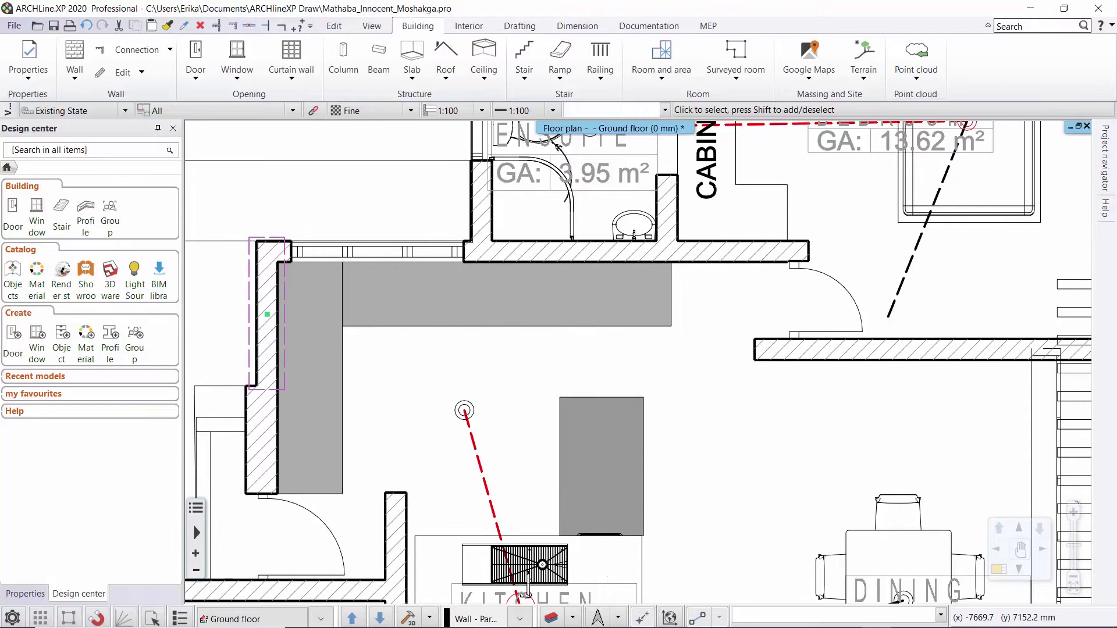
Step: Set the line-weight scale to 1:1 so the plan's lines draw thinner
scroll(392, 193, "down", 3)
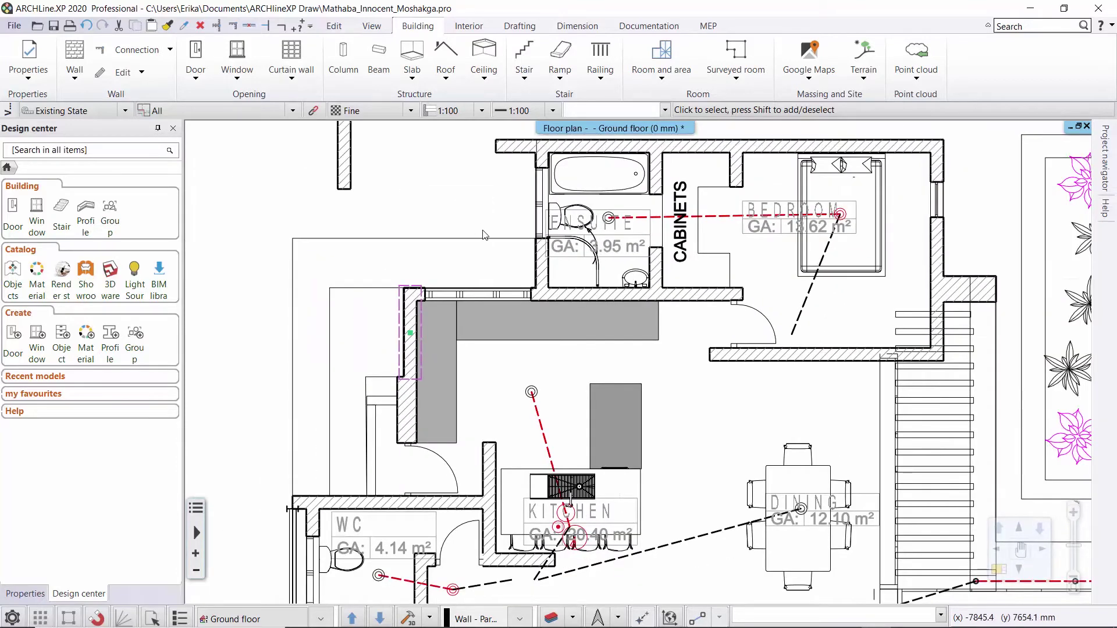
scroll(459, 208, "down", 1)
scroll(520, 170, "up", 1)
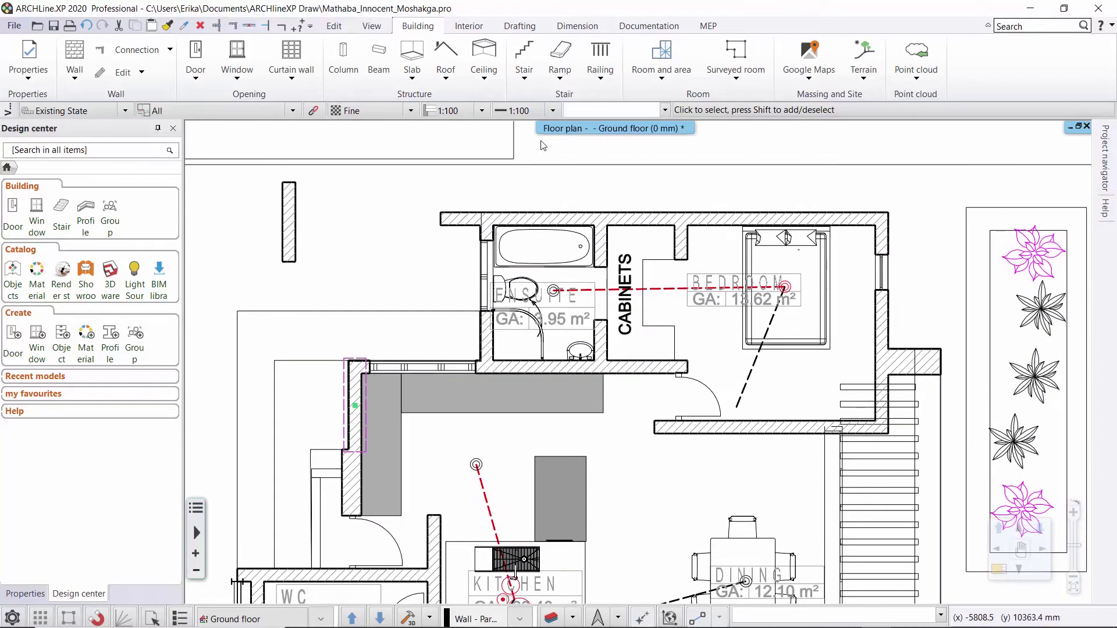
left_click(553, 112)
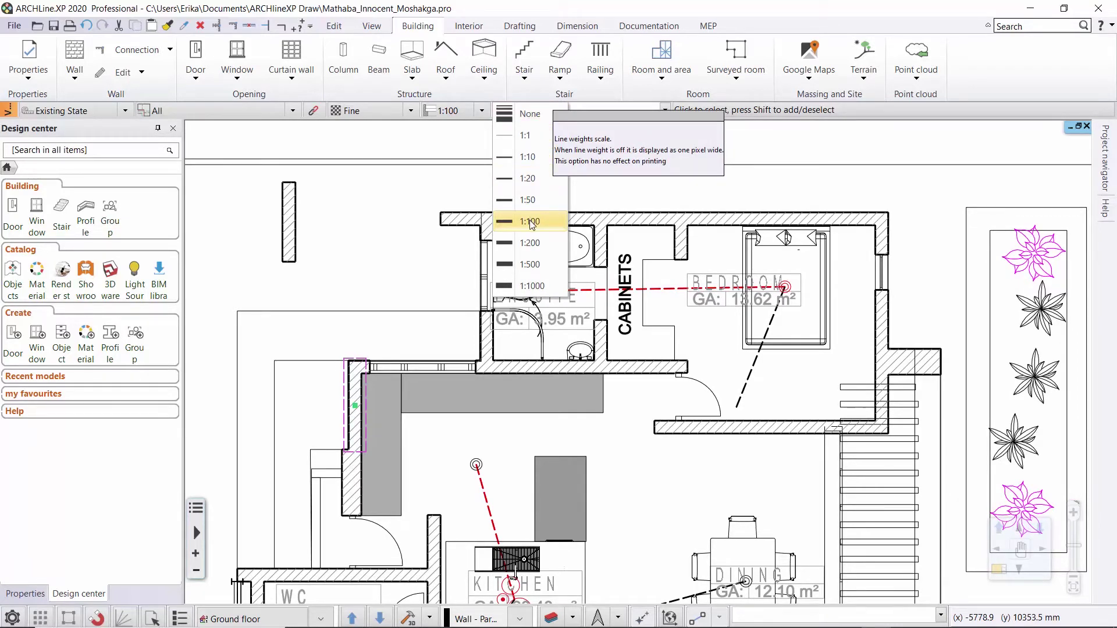
left_click(523, 135)
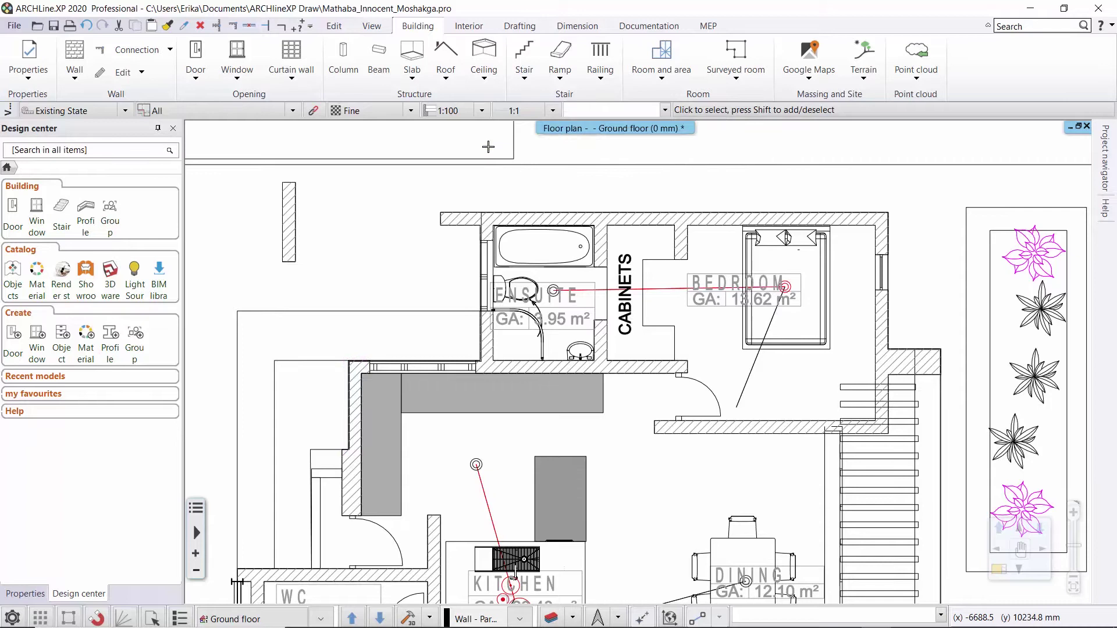
left_click(555, 110)
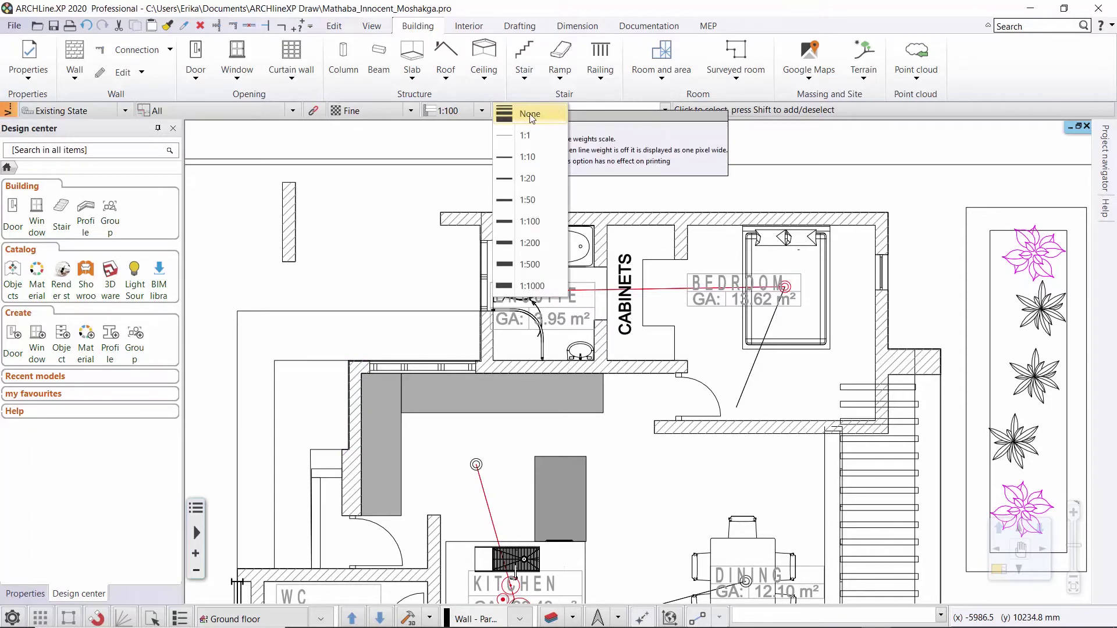
Step: Review the layer combination list without changing it, then bring up the File menu
left_click(592, 116)
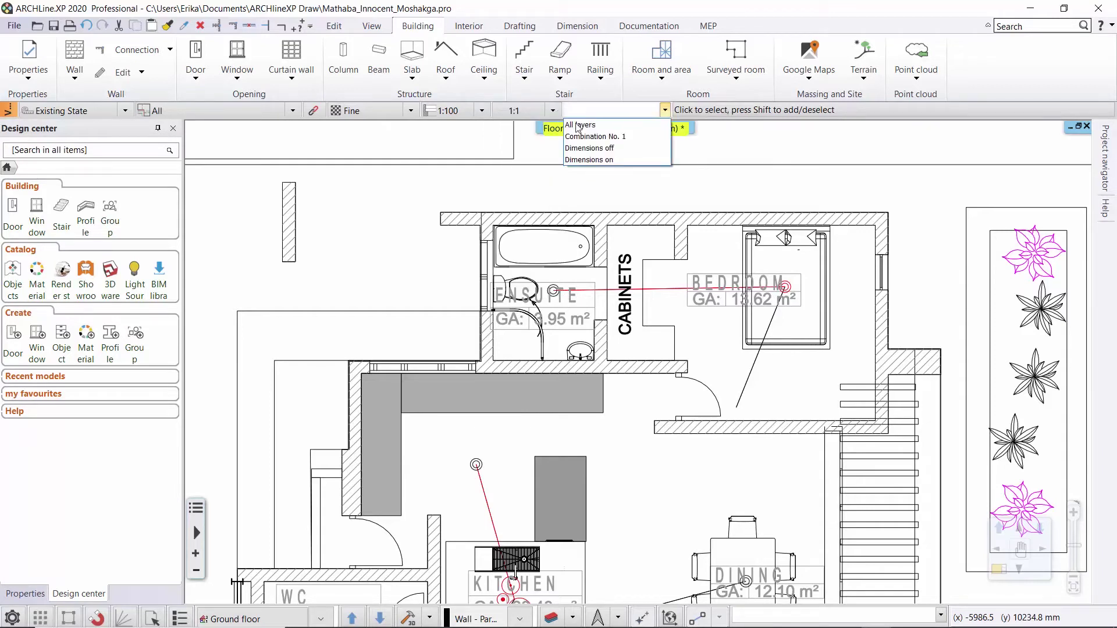
left_click(488, 145)
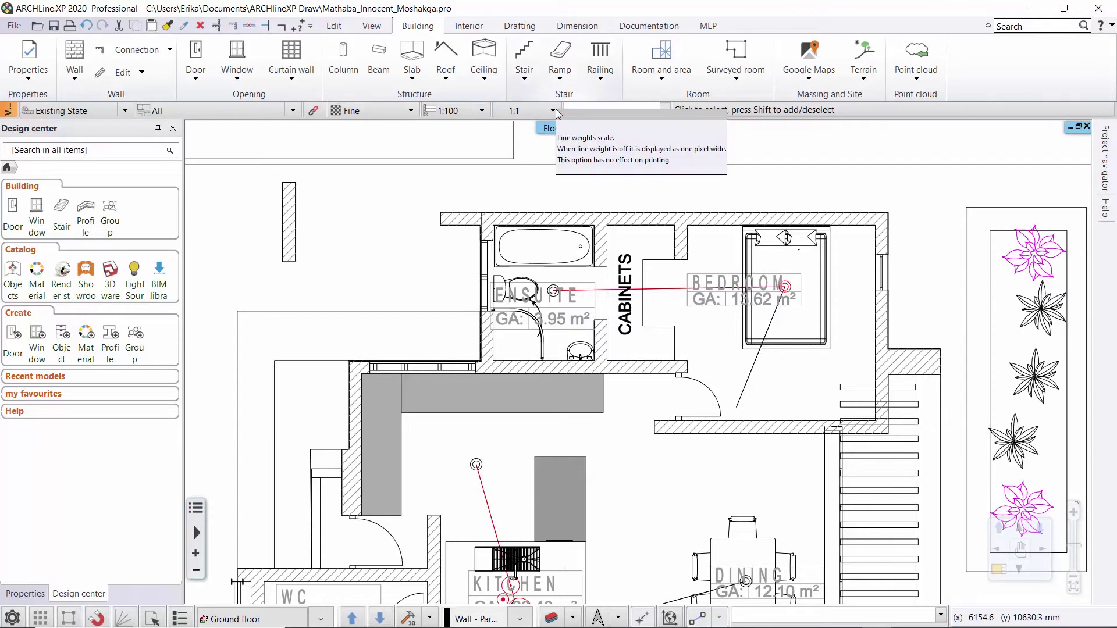
left_click(14, 26)
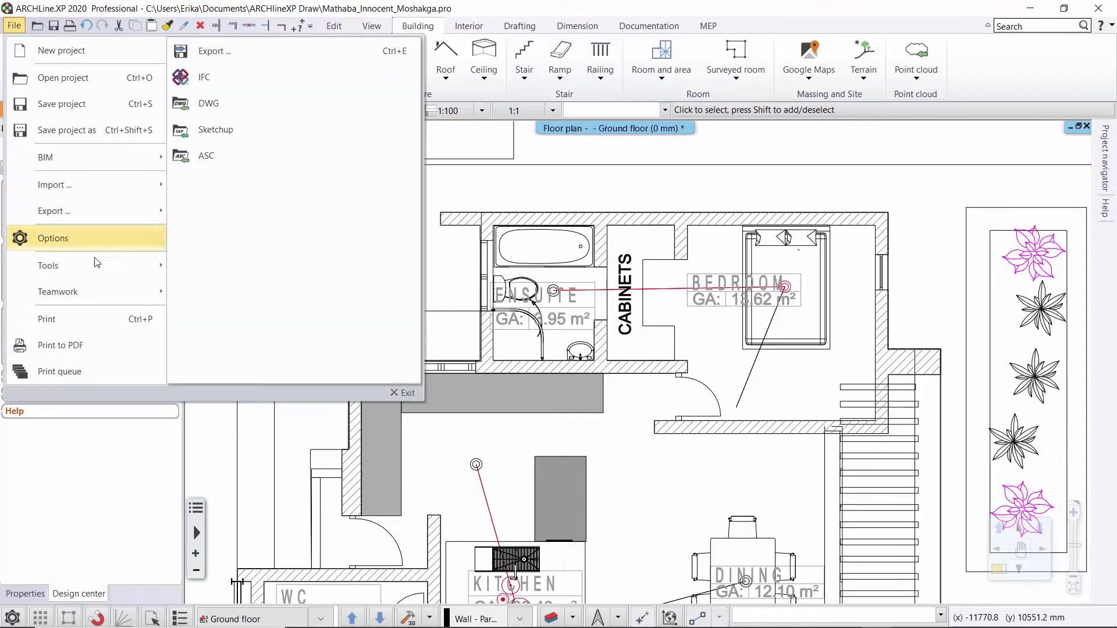
Step: Start Print to PDF and set the scale factor to 1:50
left_click(50, 349)
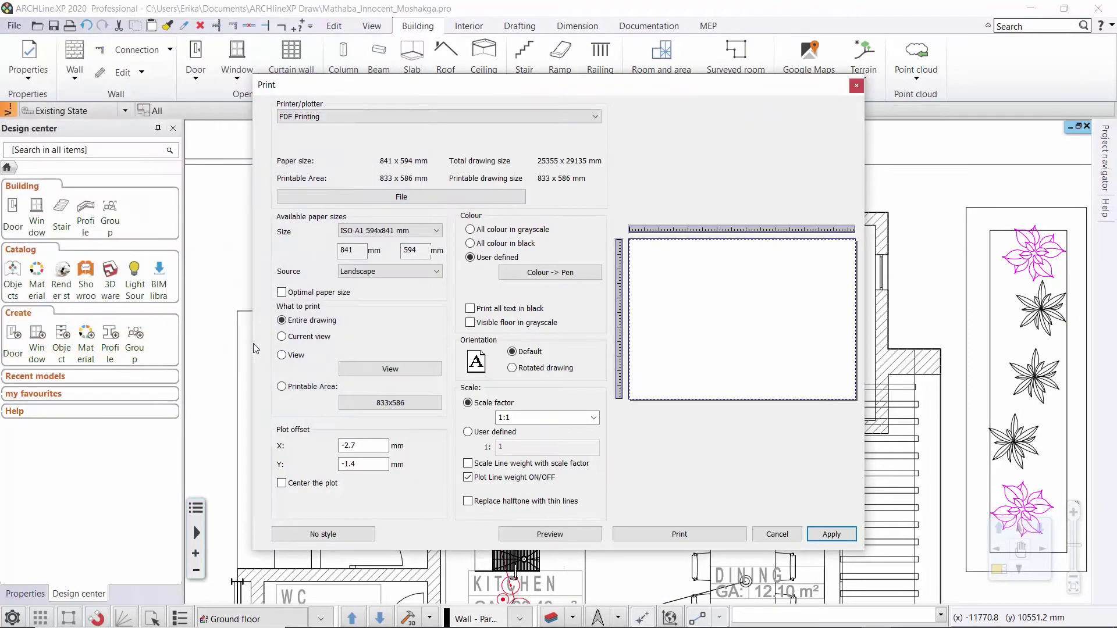
left_click(592, 418)
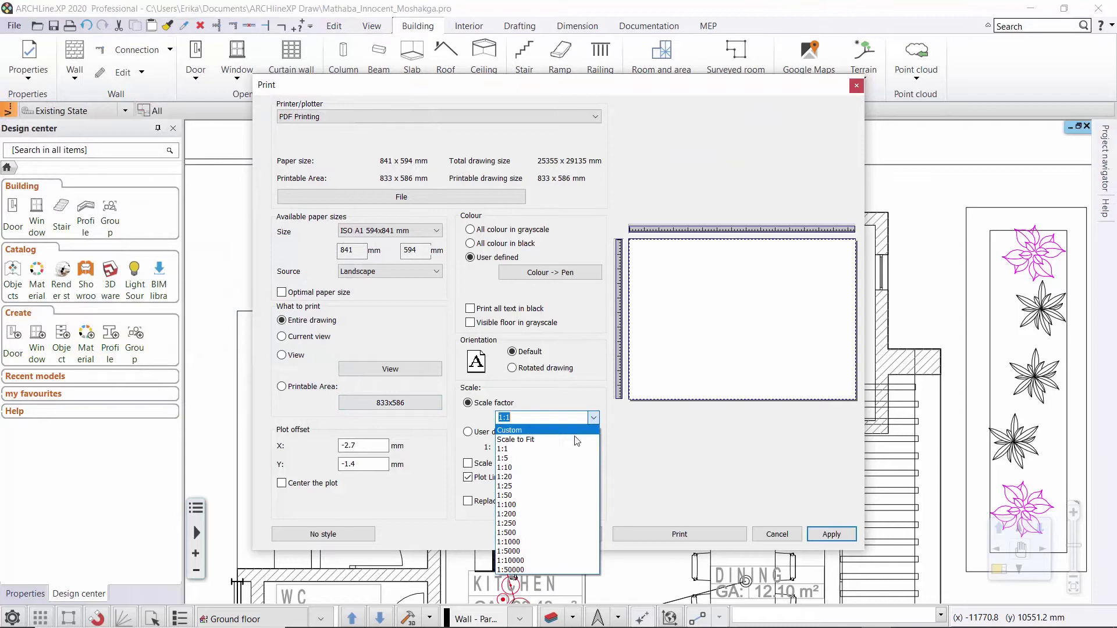
left_click(530, 496)
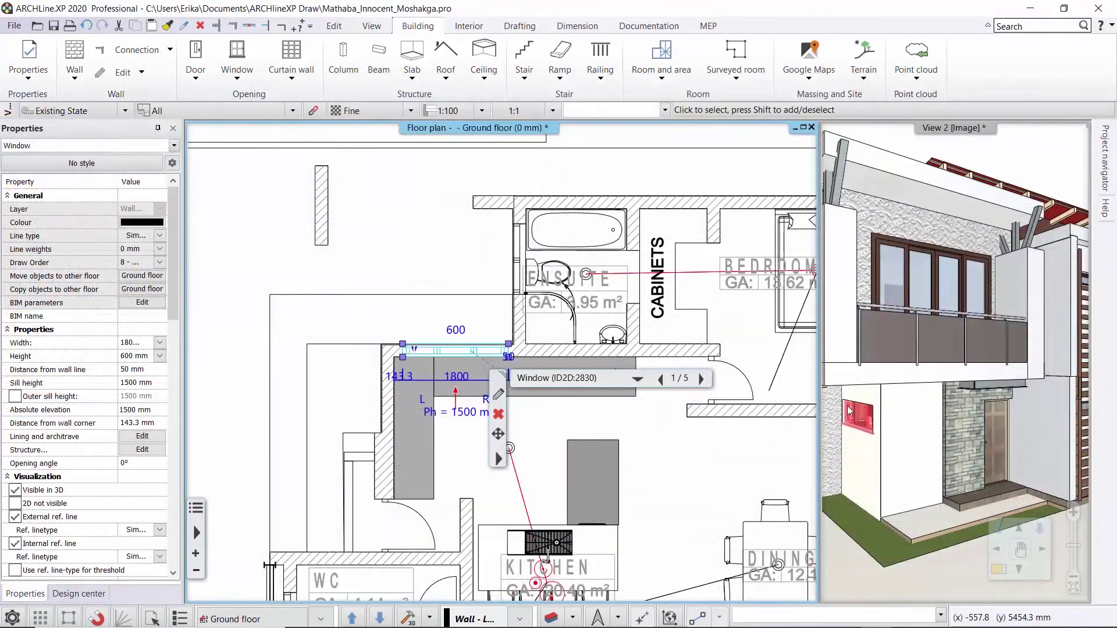
Step: Widen the Properties panel to read the kitchen window's 1500 mm sill height
scroll(481, 311, "up", 1)
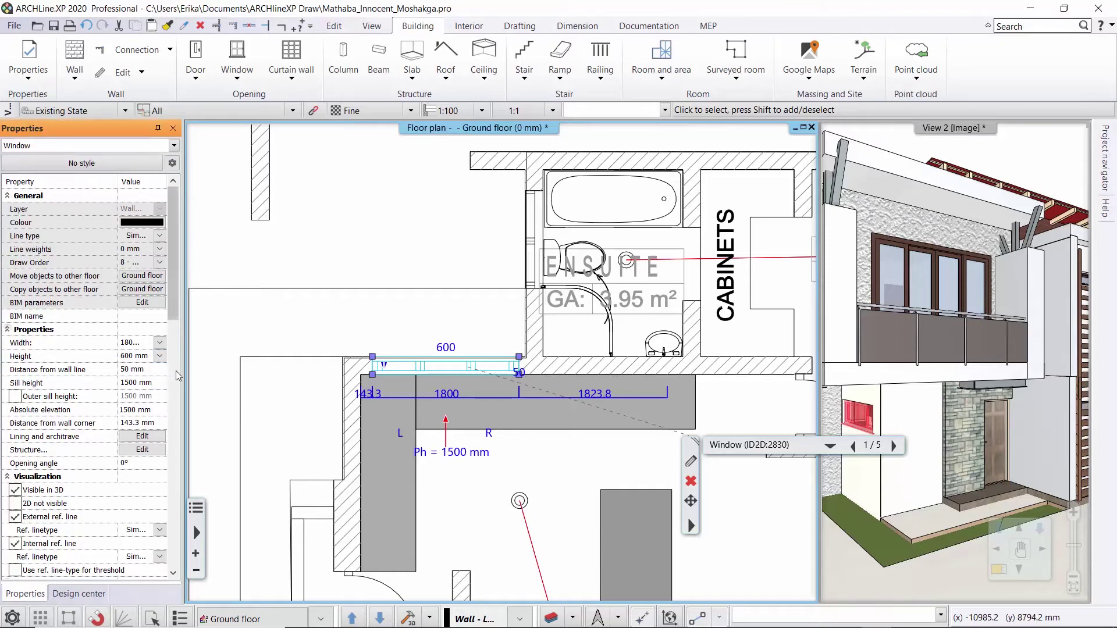
left_click_drag(181, 377, 349, 387)
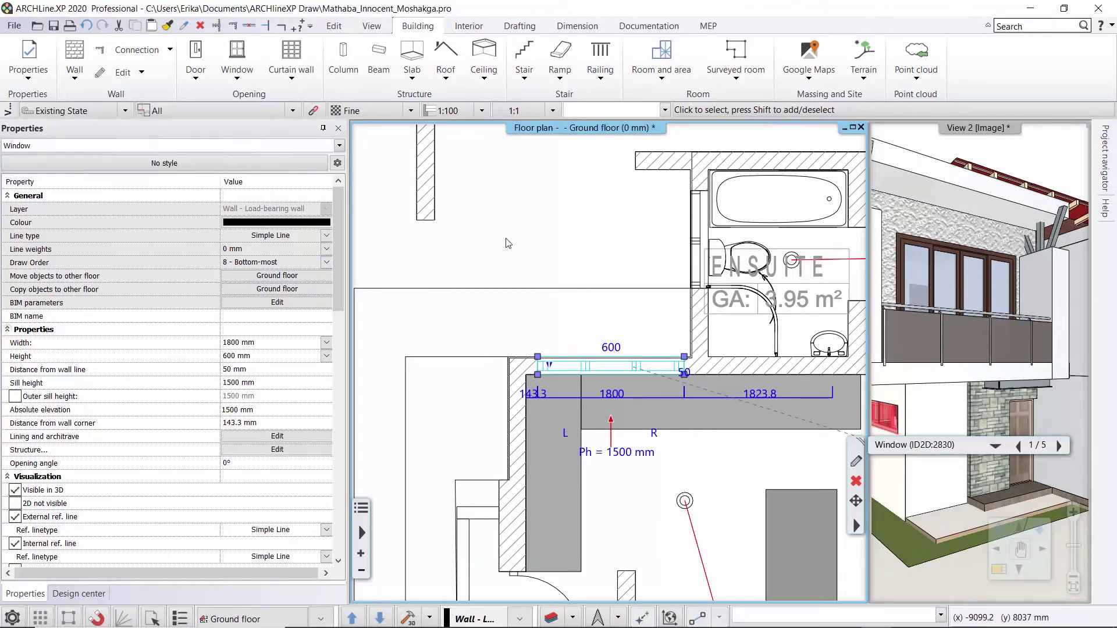
Step: Deselect the window, tick 'Cut plane is activated on floor plan' and show higher openings as Dashed line
key("Escape")
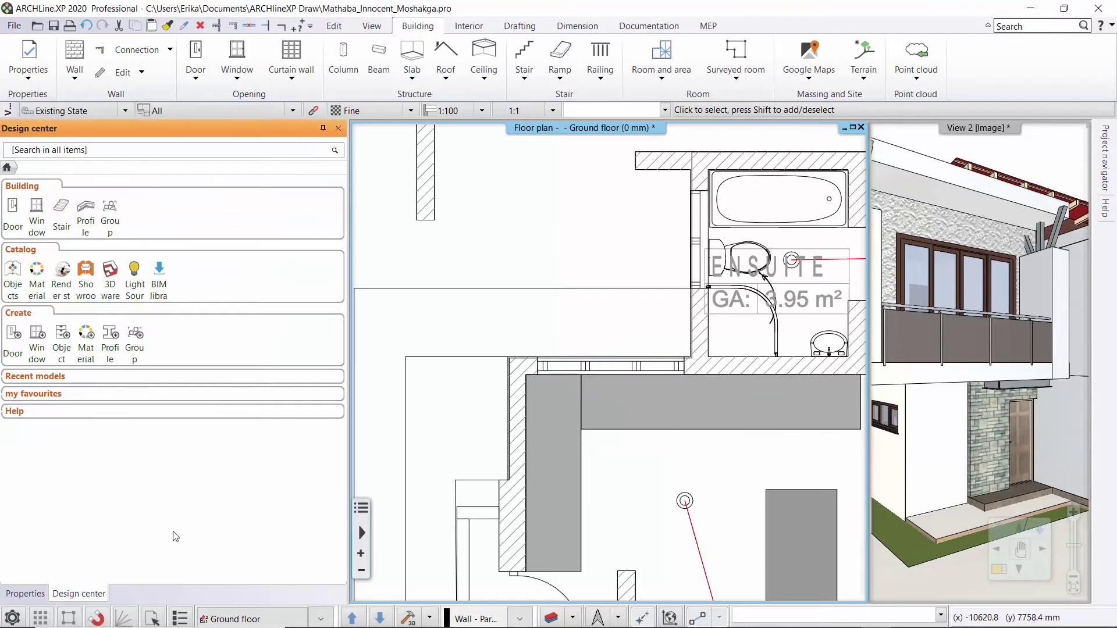
left_click(26, 594)
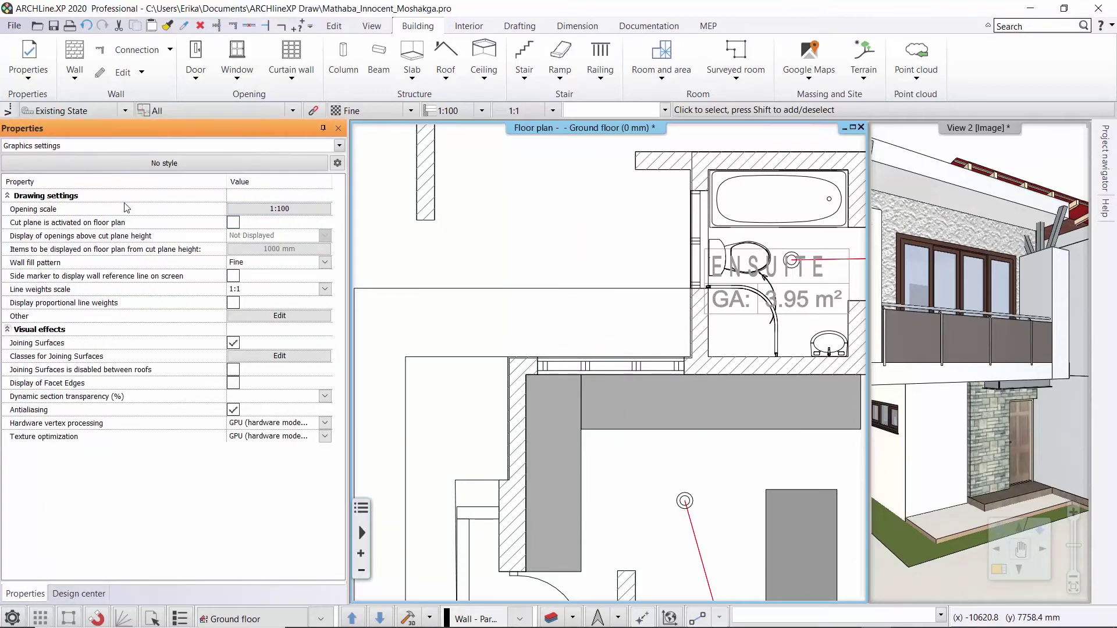
left_click(302, 210)
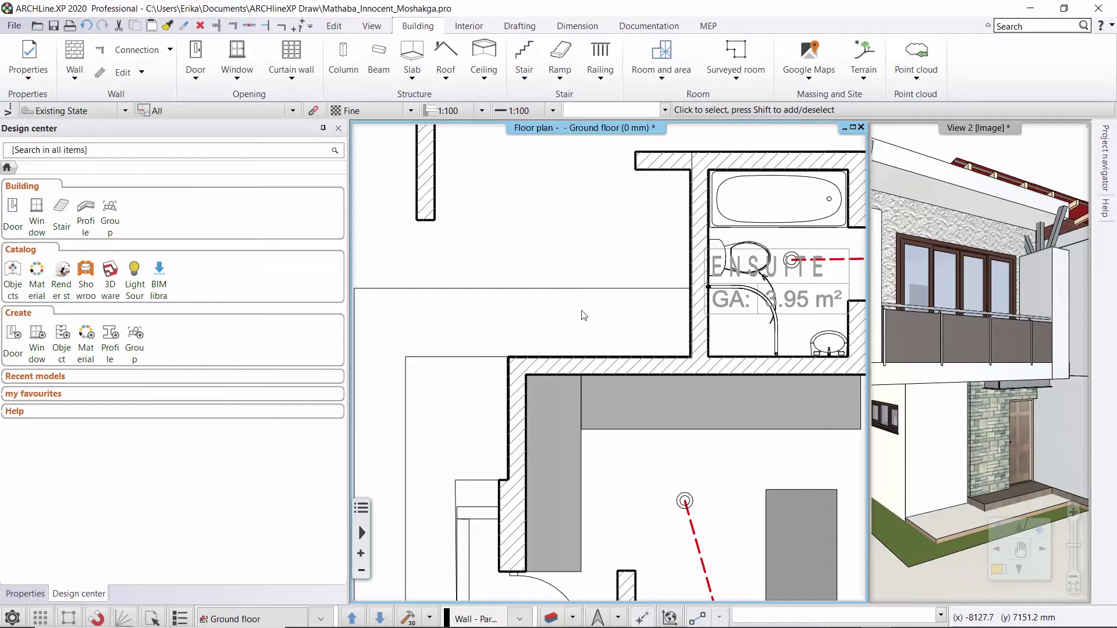
left_click(25, 593)
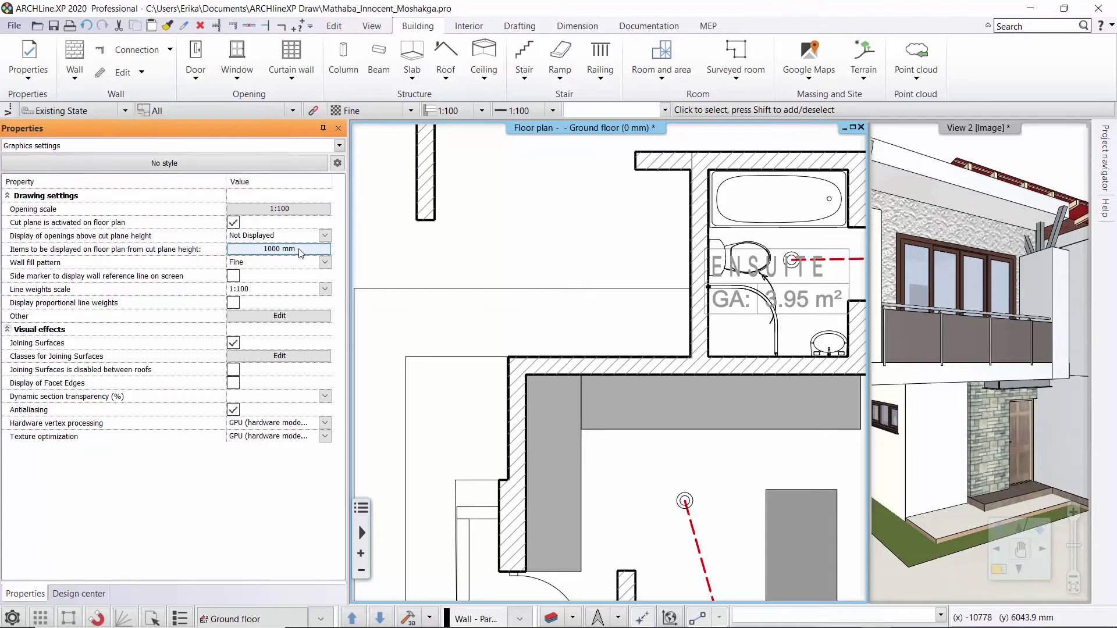
left_click(324, 236)
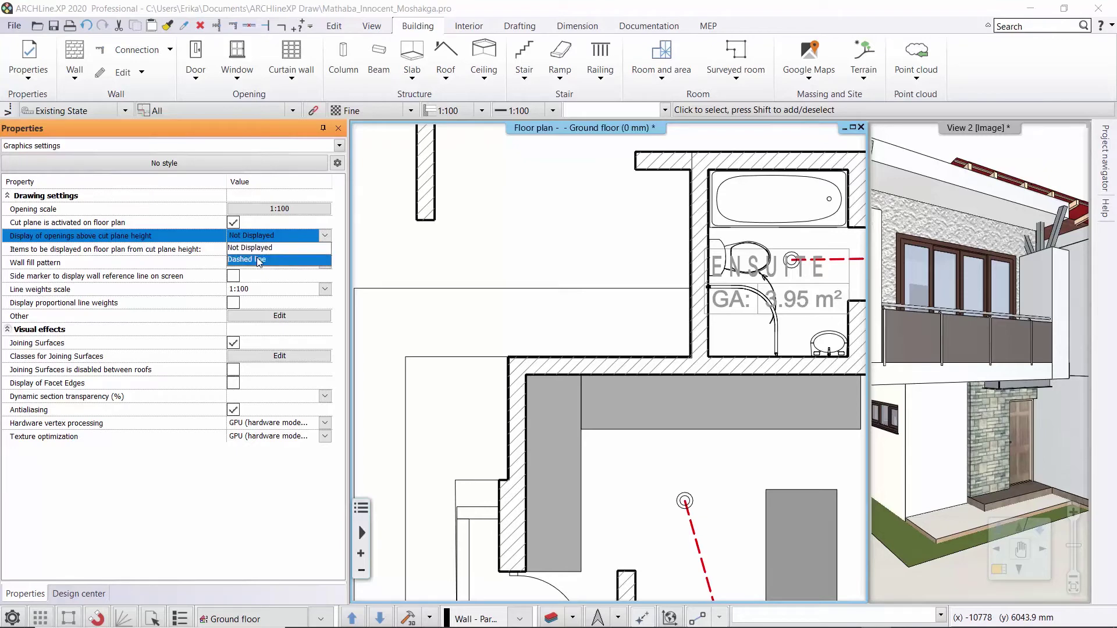
left_click(260, 262)
scroll(691, 363, "up", 2)
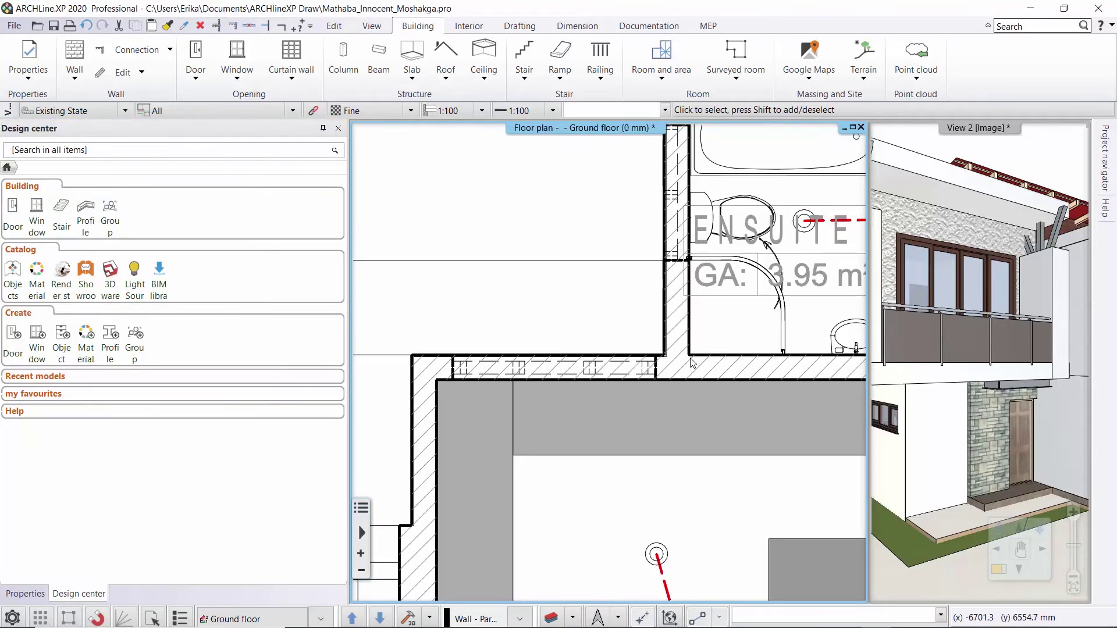
middle_click_drag(654, 327, 635, 401)
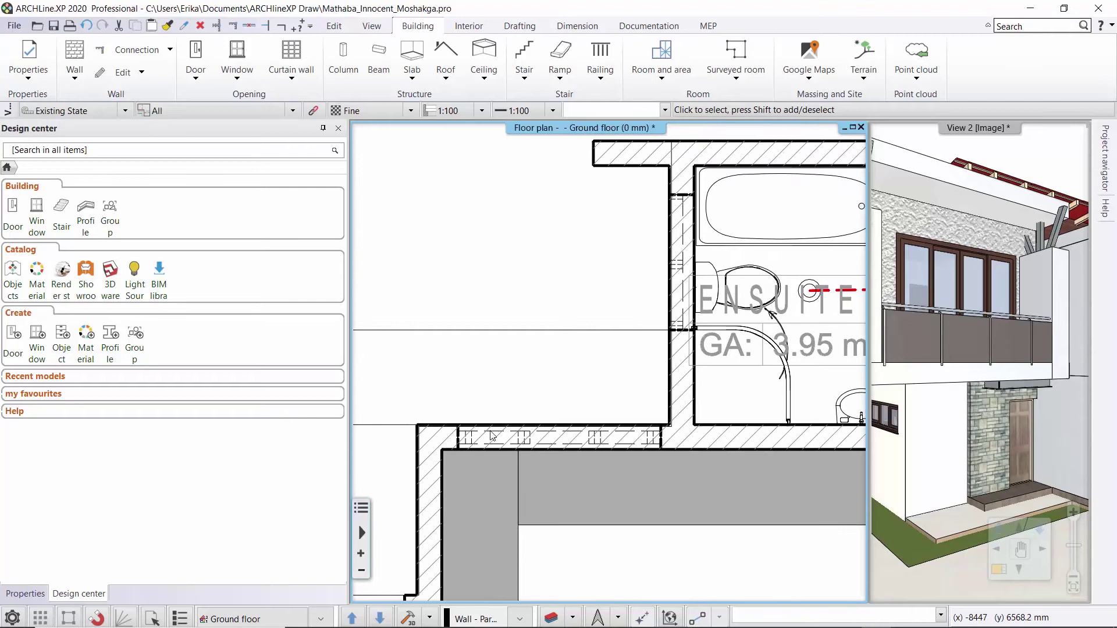
left_click(553, 111)
left_click(527, 135)
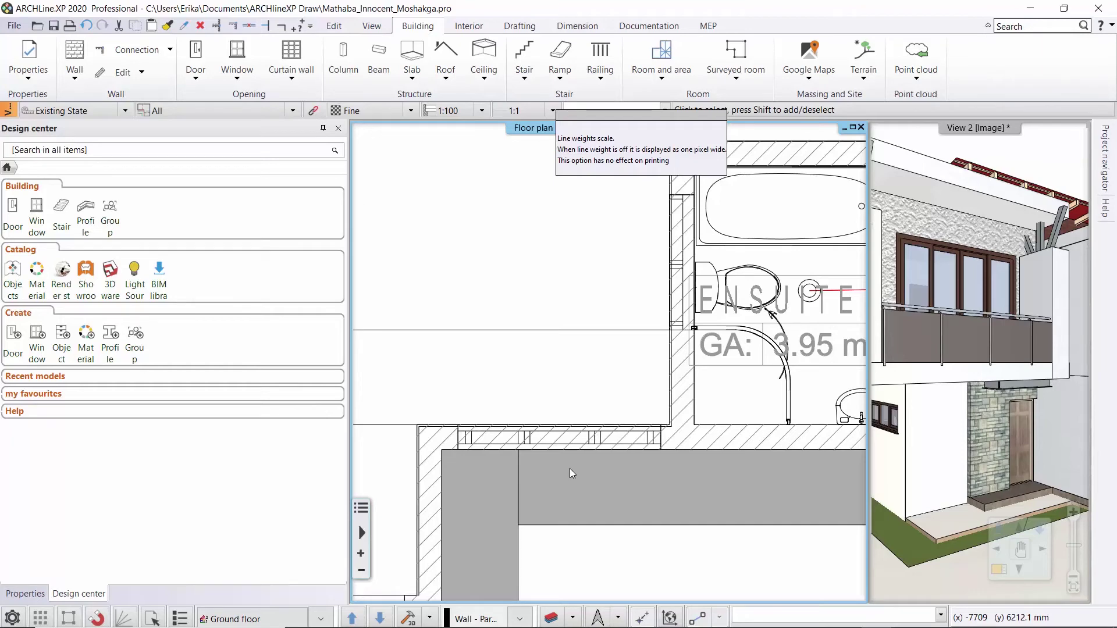
scroll(569, 467, "up", 2)
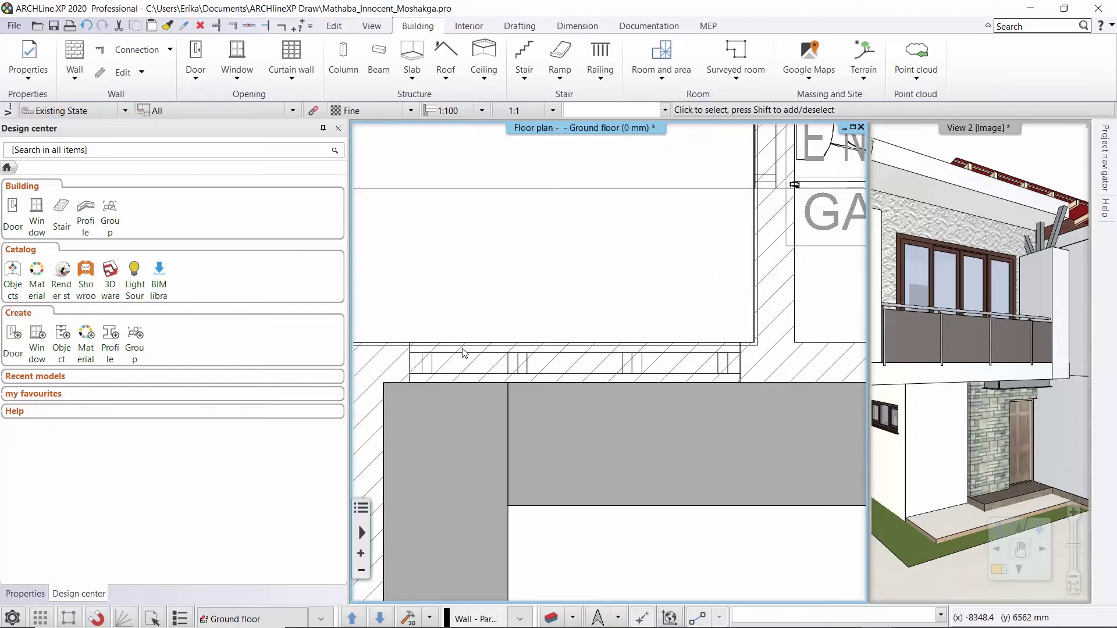
left_click(551, 114)
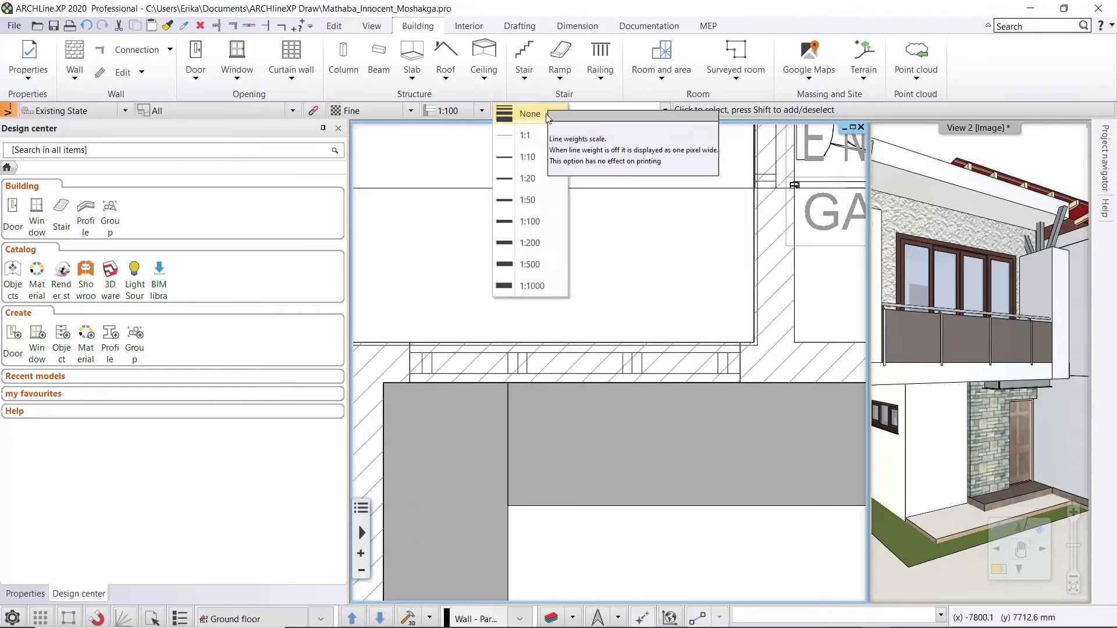
left_click(529, 177)
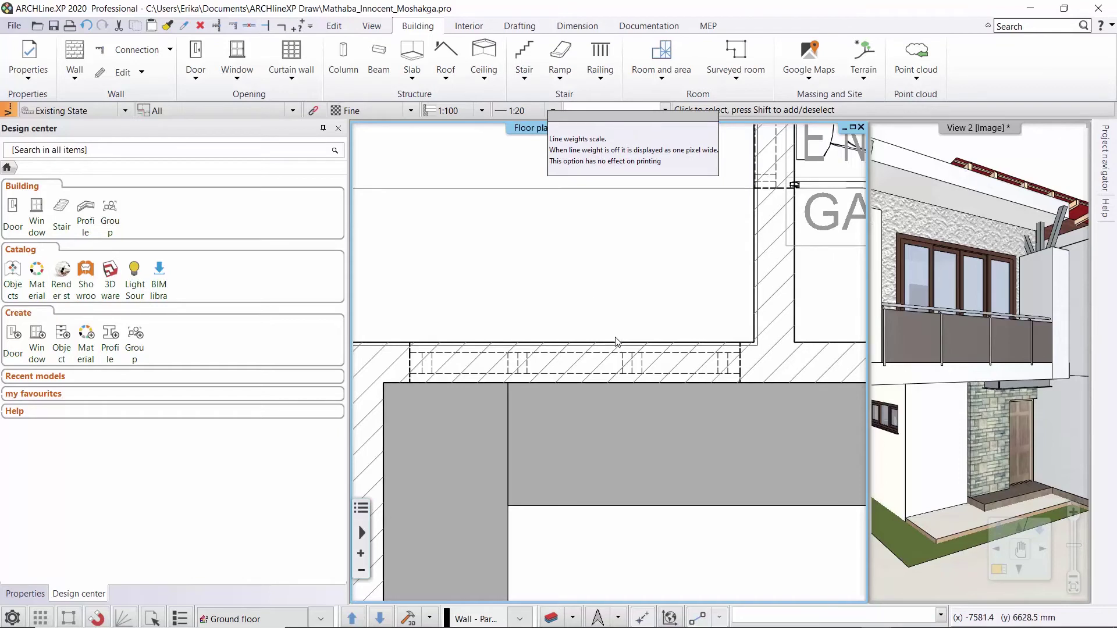
left_click(553, 112)
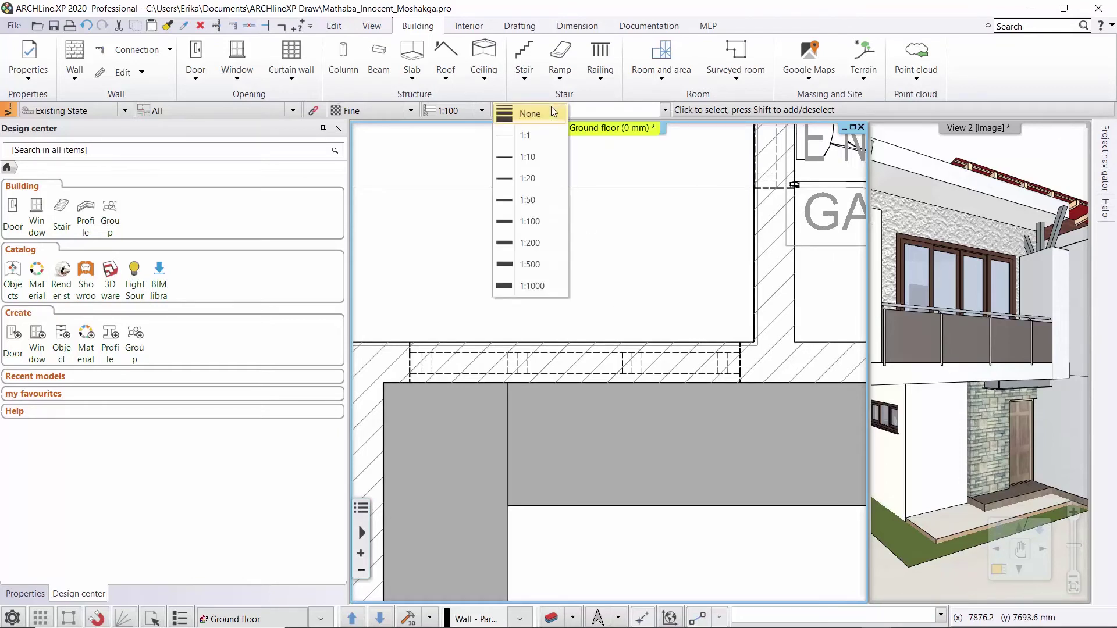
left_click(530, 228)
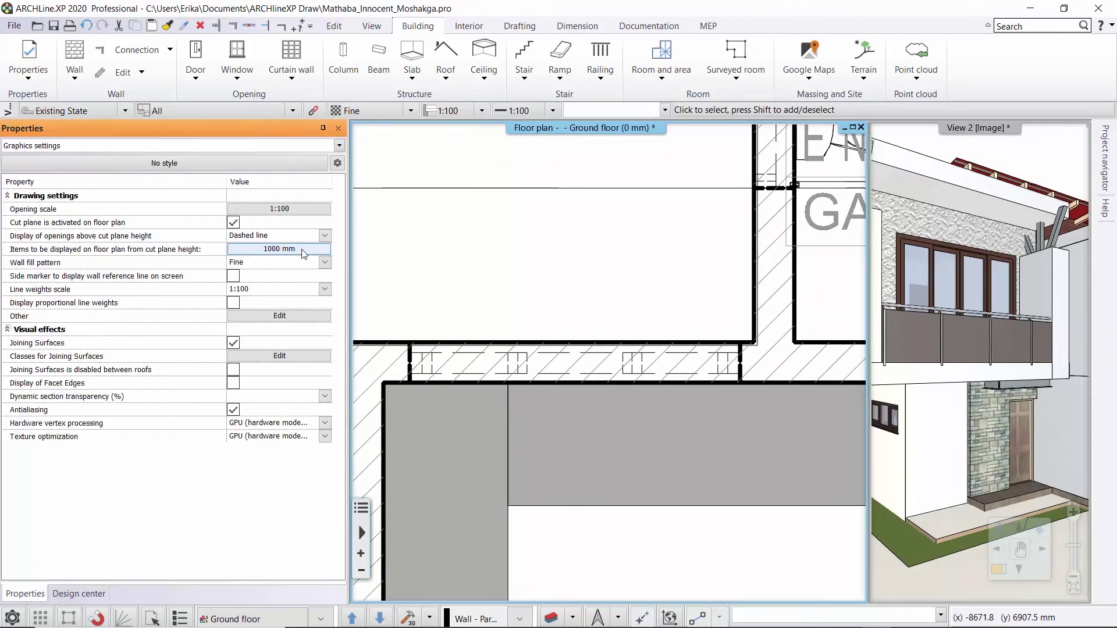
Step: Select the short freestanding wall and set its Height to 900 mm
left_click(514, 253)
left_click(514, 253)
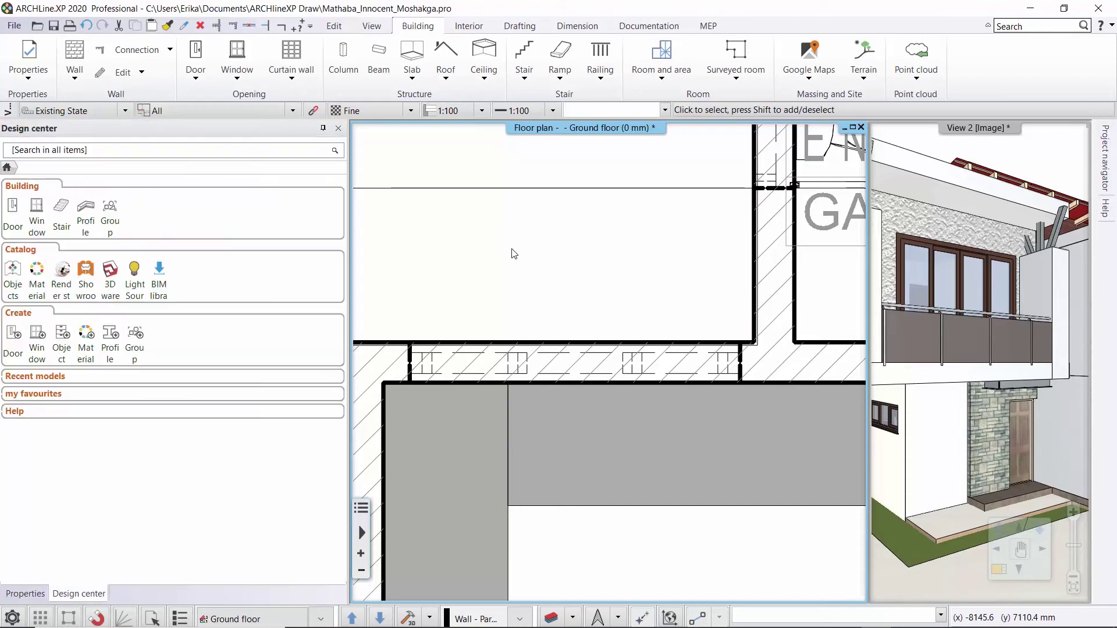
scroll(515, 253, "down", 5)
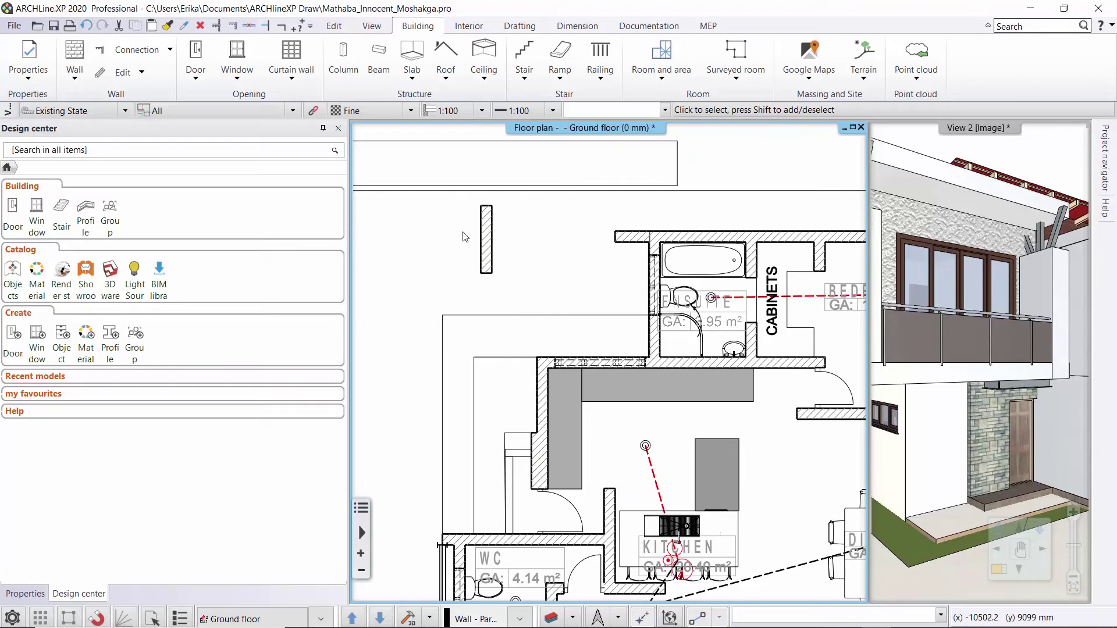
left_click(486, 242)
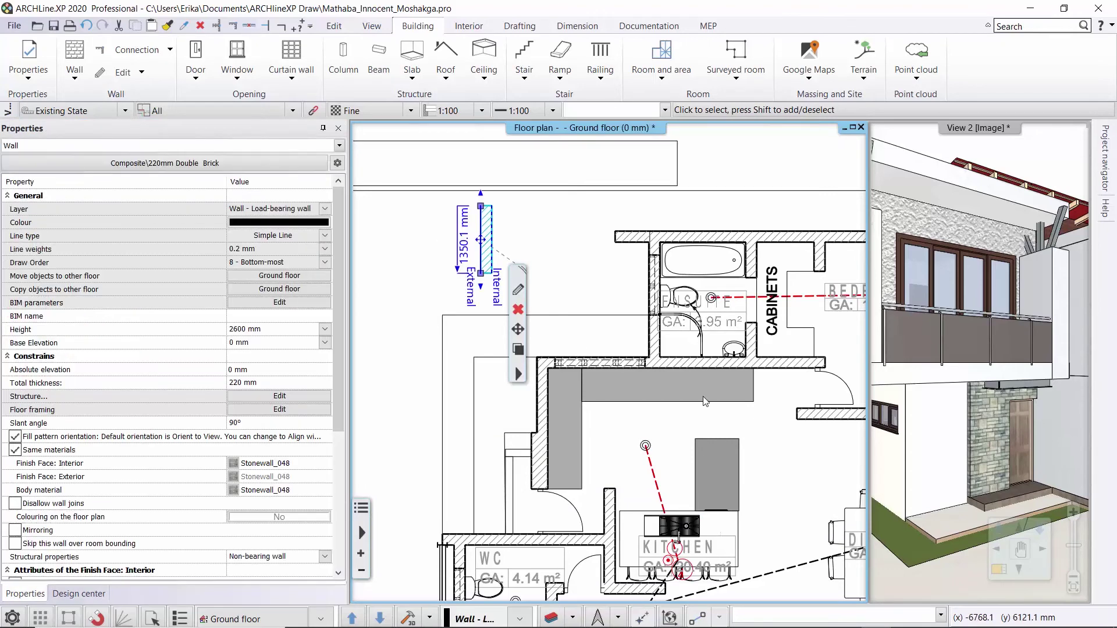
left_click(969, 457)
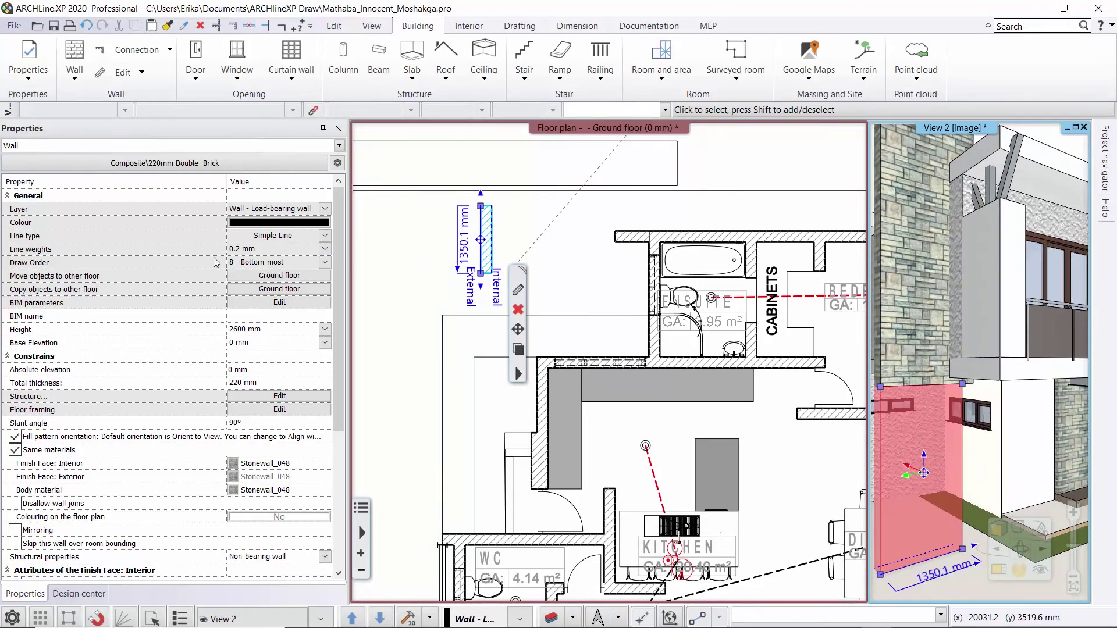
left_click(247, 329)
type("9")
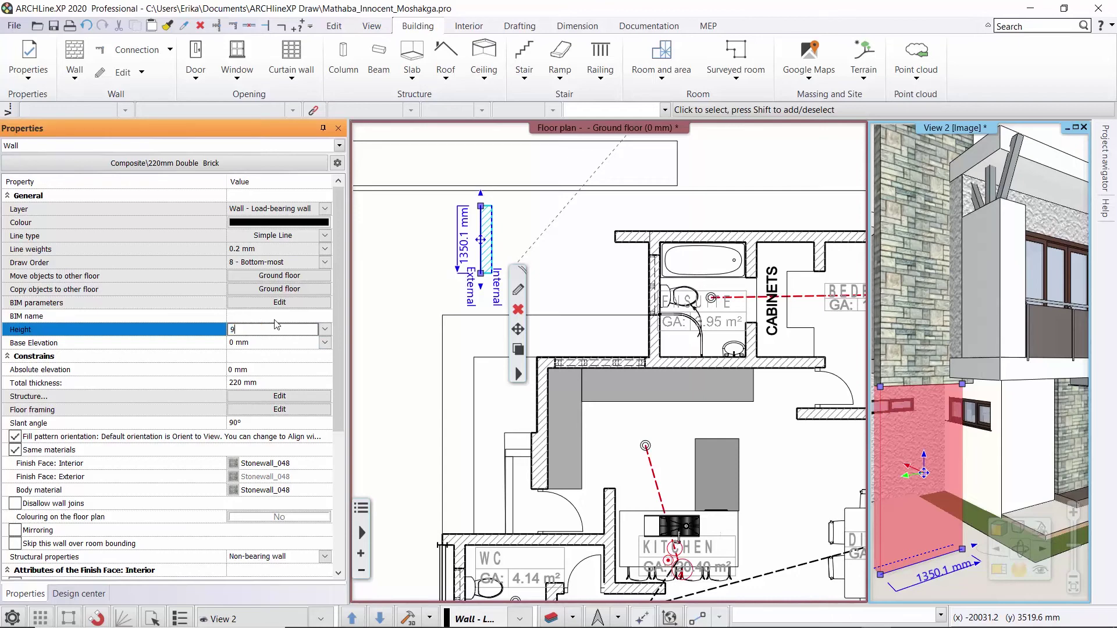
type("00")
key("Return")
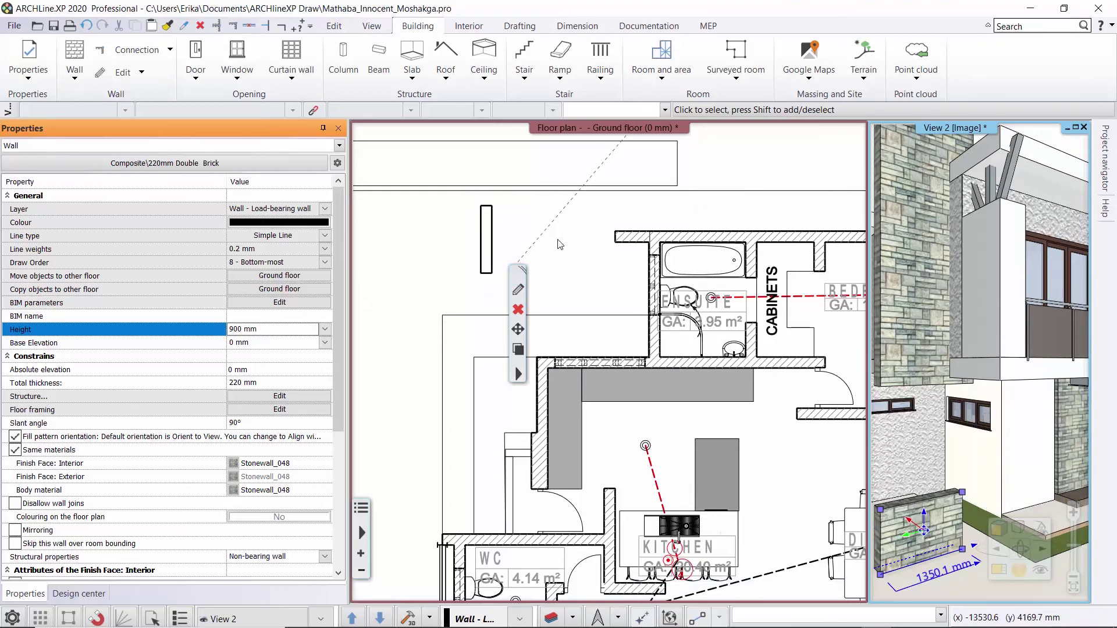
Step: Deselect the wall and change the Wall fill pattern from Fine to Coarse black
left_click(469, 225)
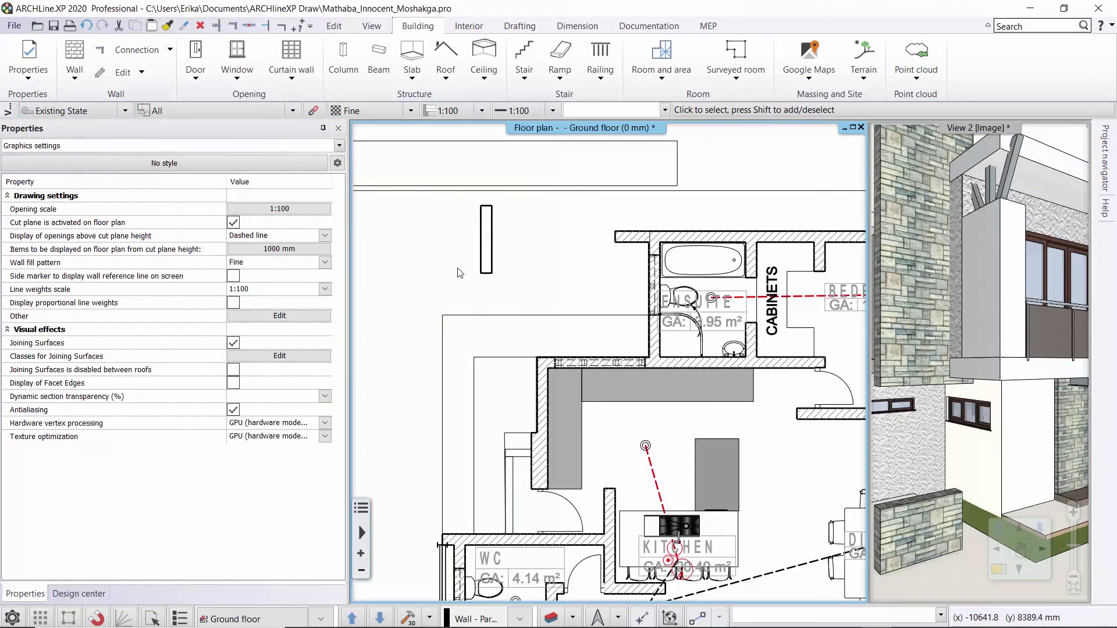
left_click(325, 263)
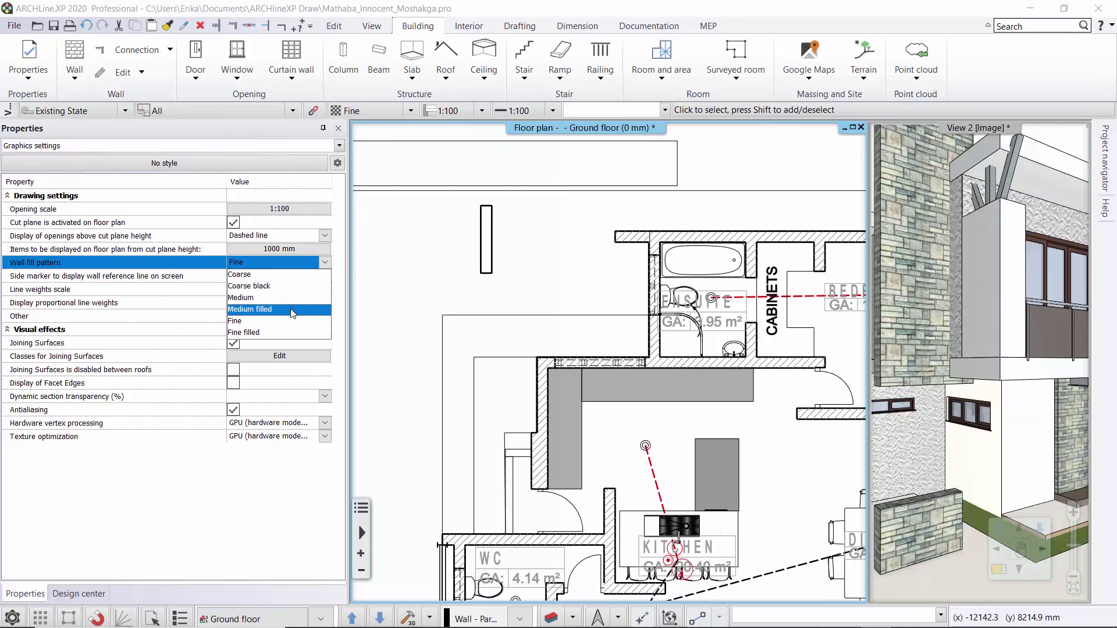
left_click(260, 287)
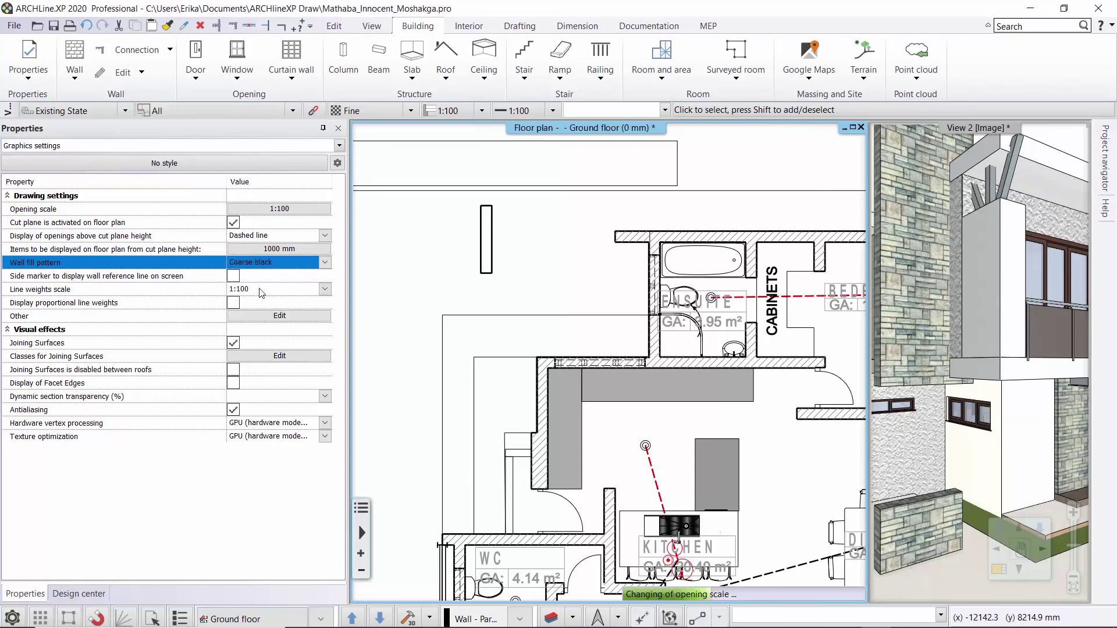